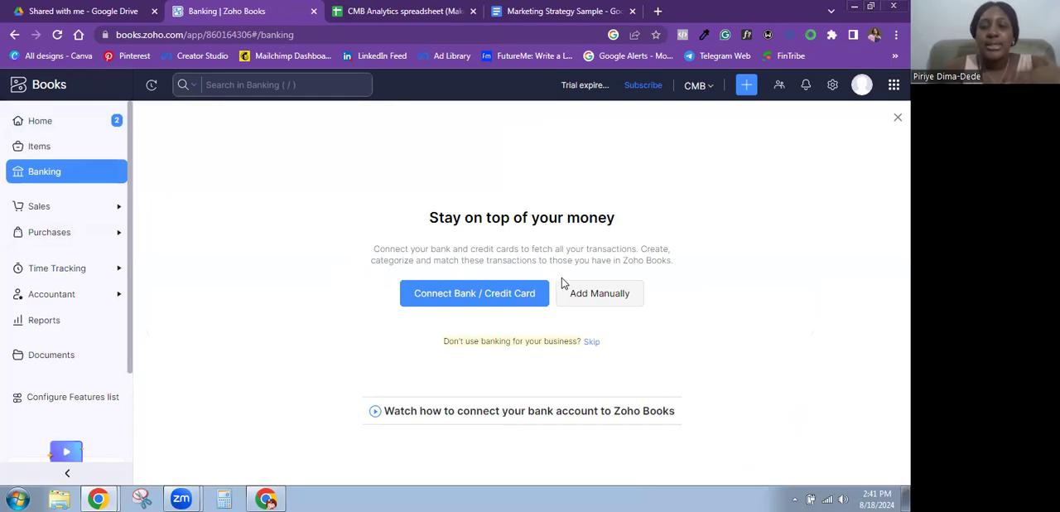
- Start adding a bank account manually and name it "Access Bank - Corporate"
{"action": "left_click", "coordinate": [603, 303]}
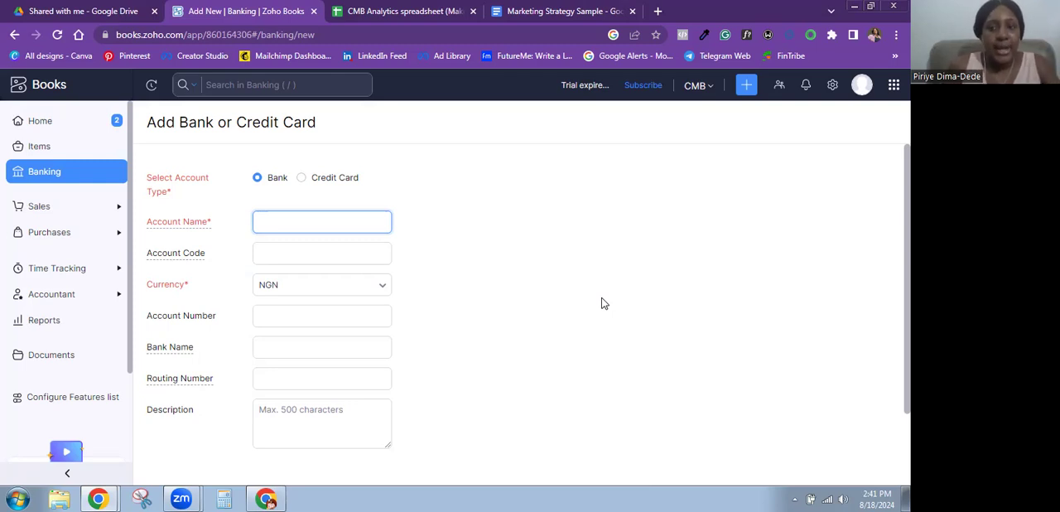
{"action": "type", "text": "Access B"}
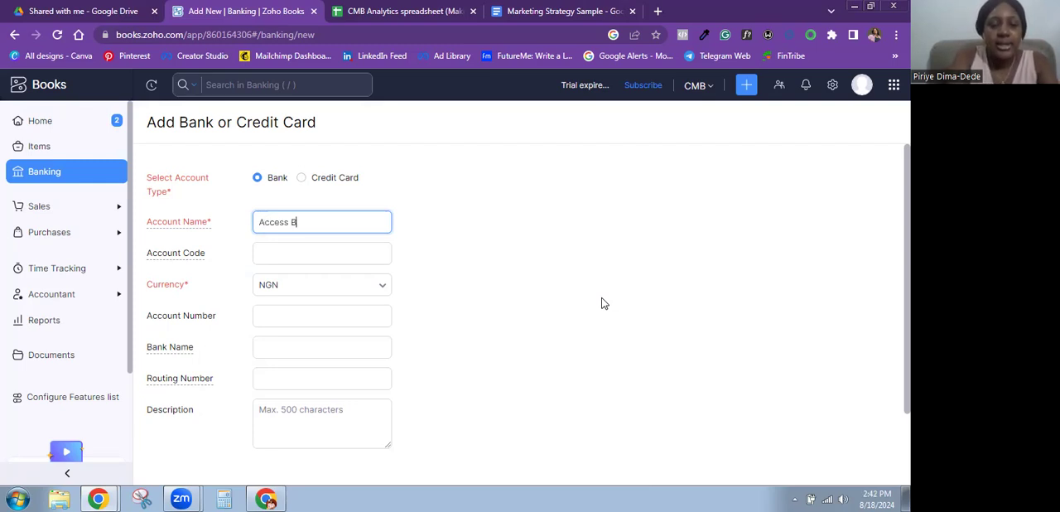
{"action": "type", "text": "ank - Corpo"}
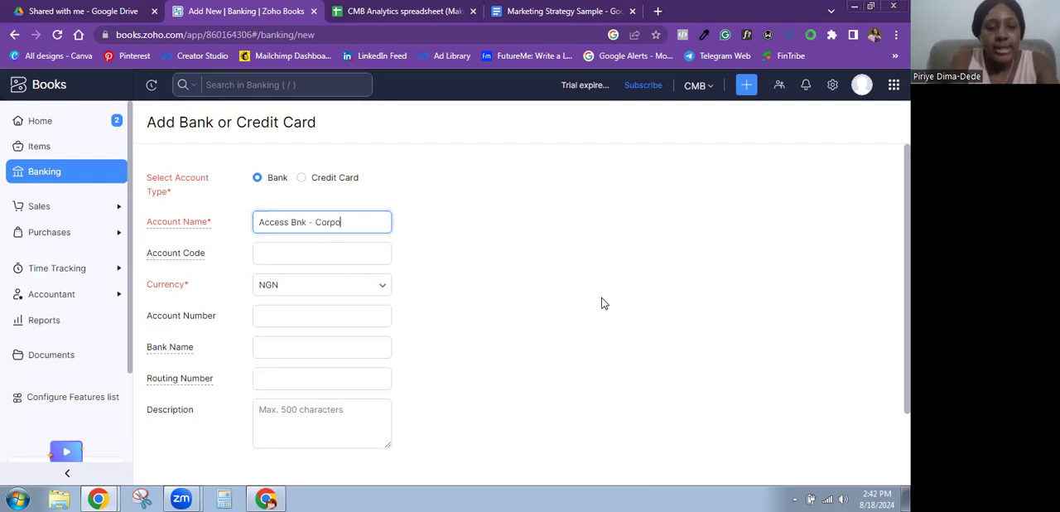
{"action": "type", "text": "rate"}
{"action": "key", "text": "Left"}
{"action": "key", "text": "Left"}
{"action": "key", "text": "Left"}
{"action": "key", "text": "Left"}
{"action": "key", "text": "Left"}
{"action": "key", "text": "Left"}
{"action": "key", "text": "Left"}
{"action": "key", "text": "Left"}
{"action": "key", "text": "Left"}
{"action": "key", "text": "Left"}
{"action": "key", "text": "Left"}
{"action": "key", "text": "Left"}
{"action": "key", "text": "Left"}
{"action": "key", "text": "Left"}
{"action": "type", "text": "a"}
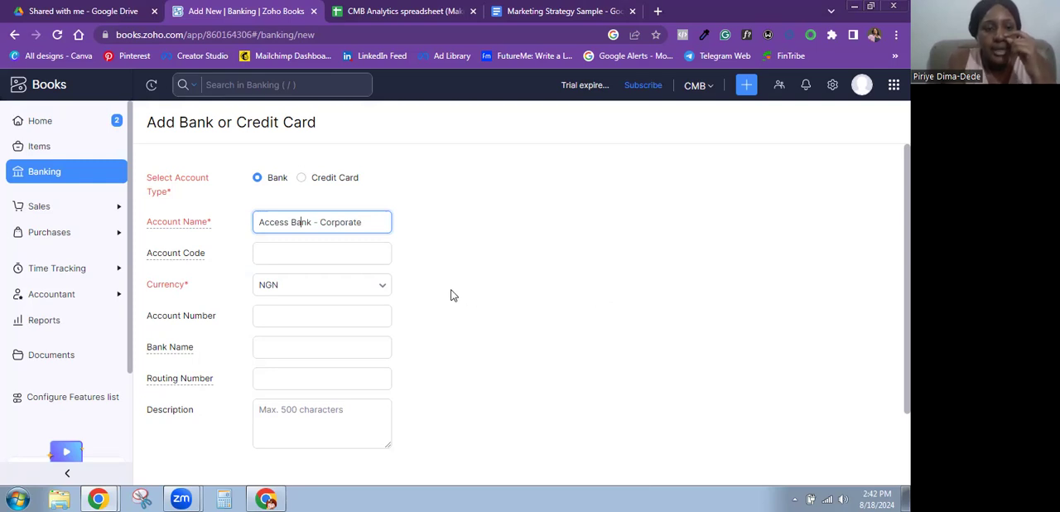
- Keep NGN as the currency, then enter the bank account number and the bank name "Access Bank"
{"action": "left_click", "coordinate": [302, 249]}
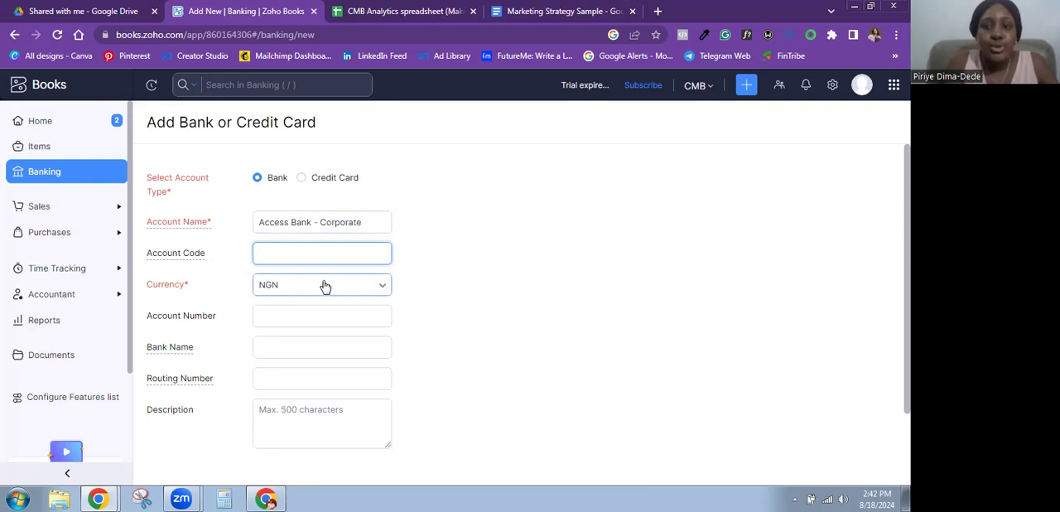
{"action": "left_click", "coordinate": [319, 286]}
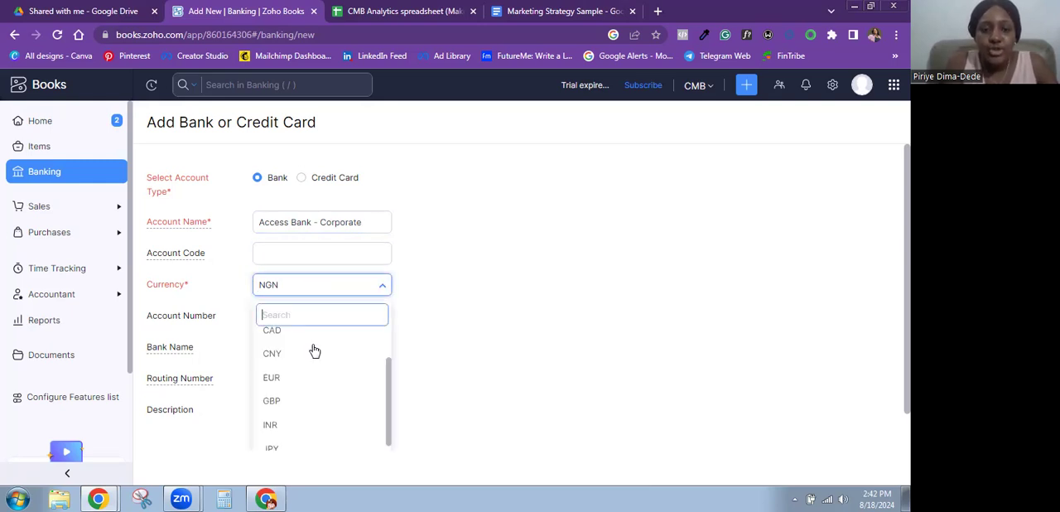
{"action": "left_click", "coordinate": [378, 286]}
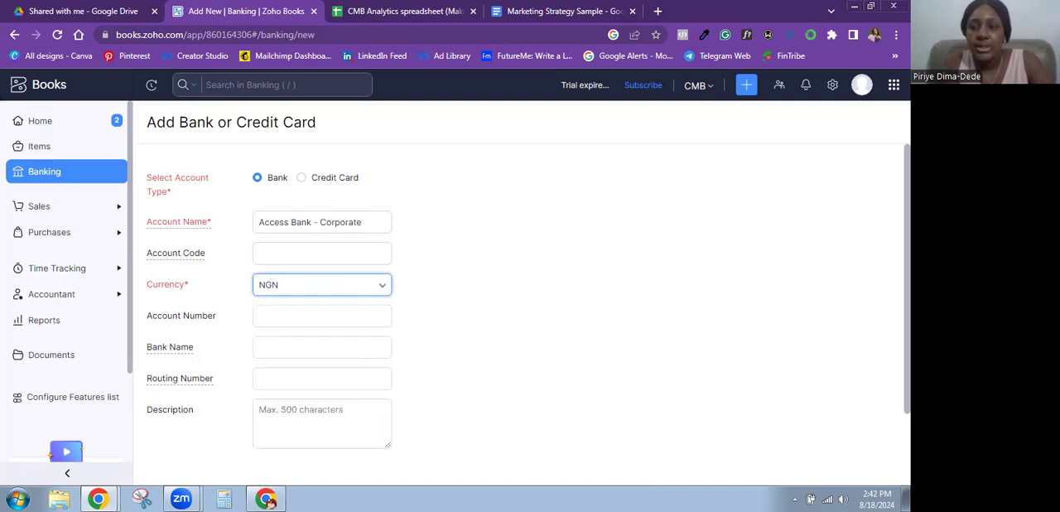
{"action": "scroll", "coordinate": [528, 303], "scroll_direction": "down", "scroll_amount": 2}
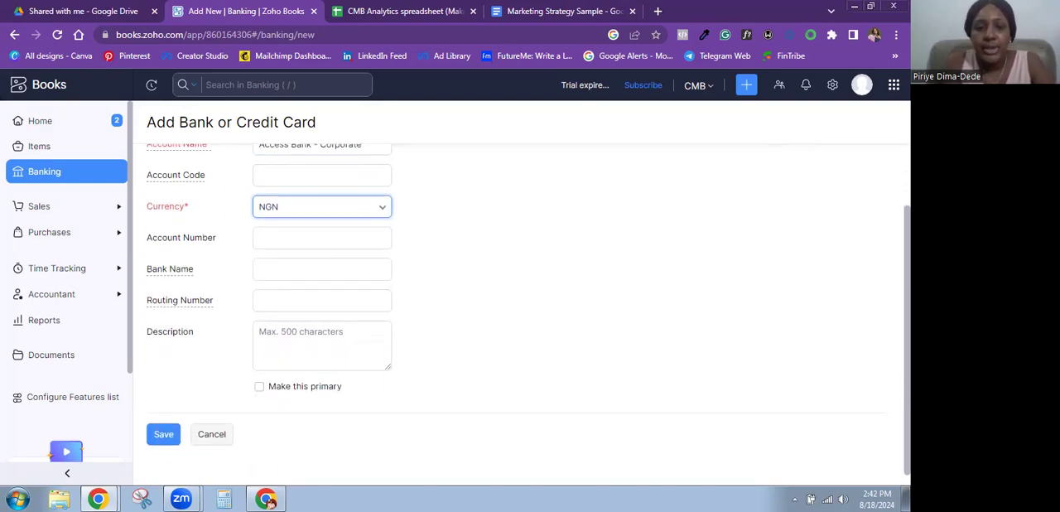
{"action": "left_click", "coordinate": [300, 224]}
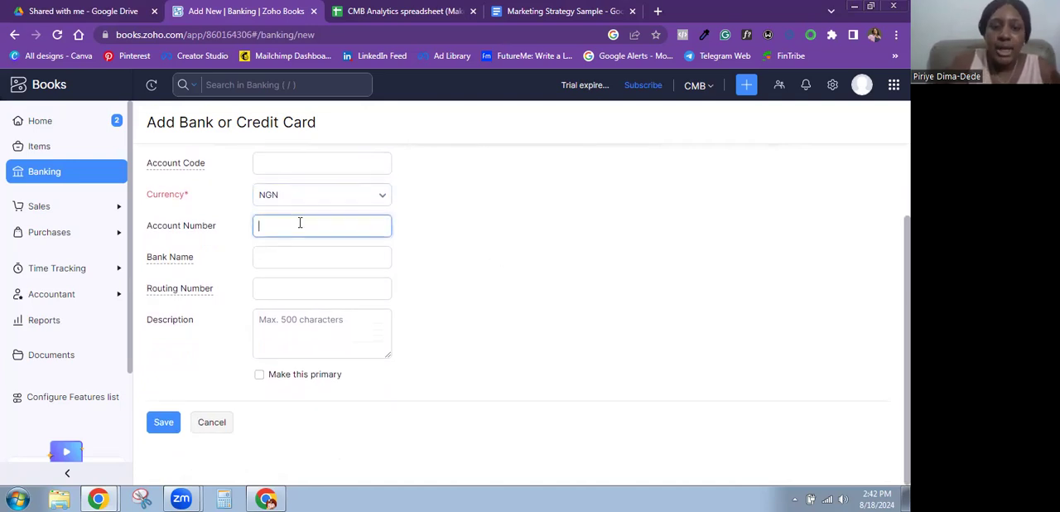
{"action": "type", "text": "123456"}
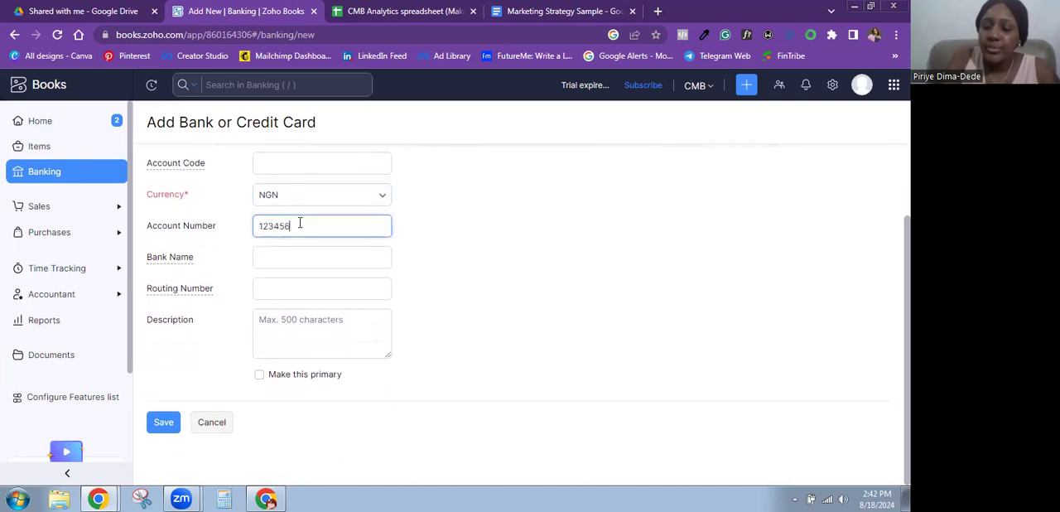
{"action": "type", "text": "789"}
{"action": "left_click", "coordinate": [315, 255]}
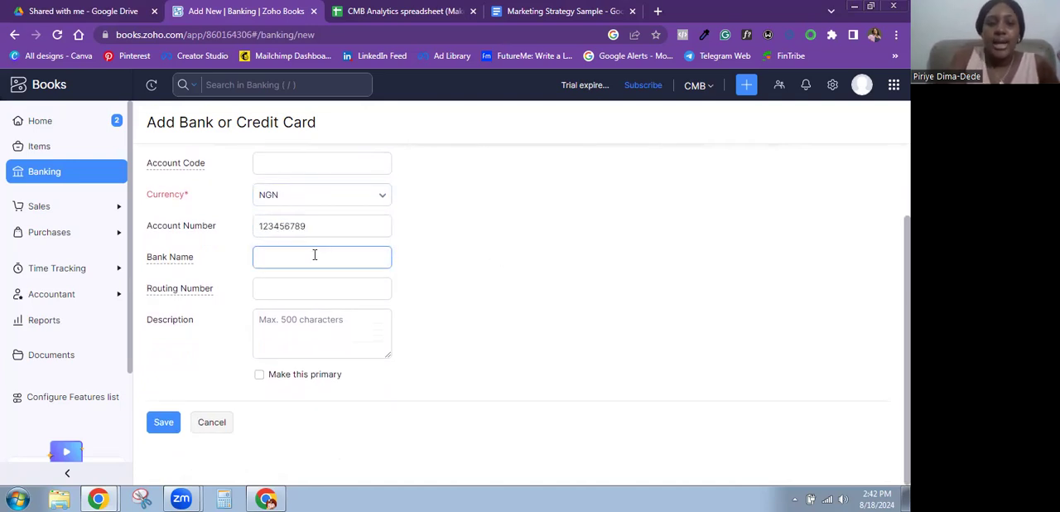
{"action": "type", "text": "Access Bank"}
{"action": "left_click", "coordinate": [686, 235]}
{"action": "scroll", "coordinate": [360, 245], "scroll_direction": "up", "scroll_amount": 1}
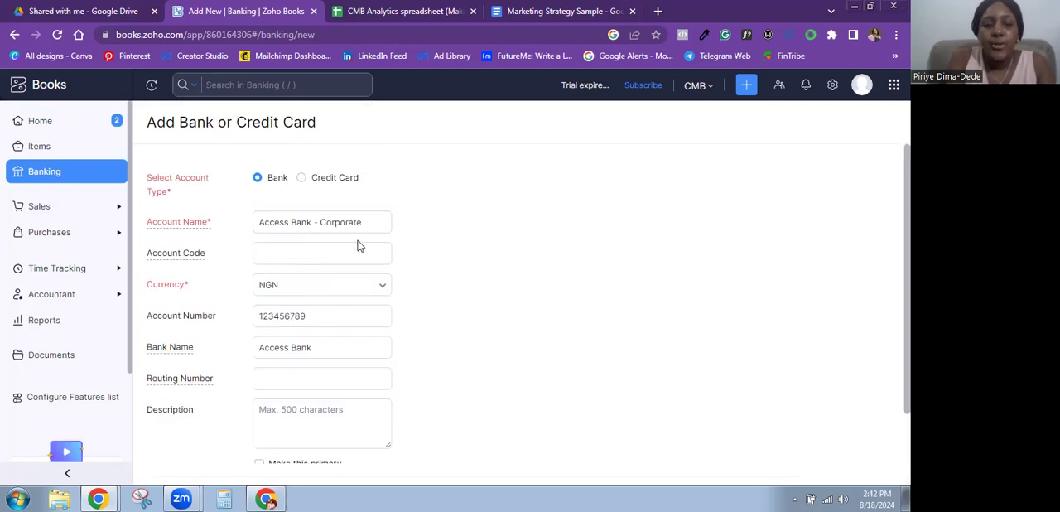
{"action": "left_click", "coordinate": [258, 224]}
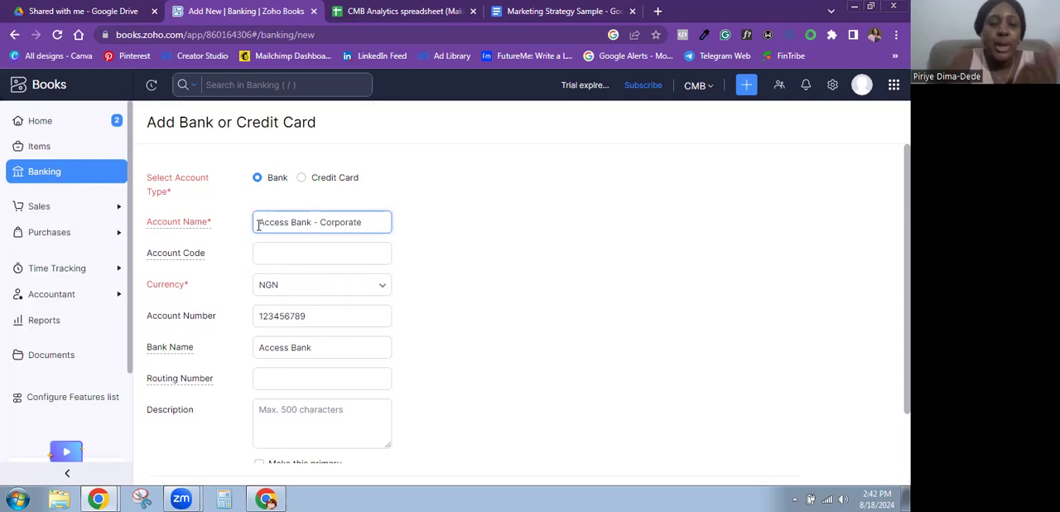
{"action": "type", "text": "C"}
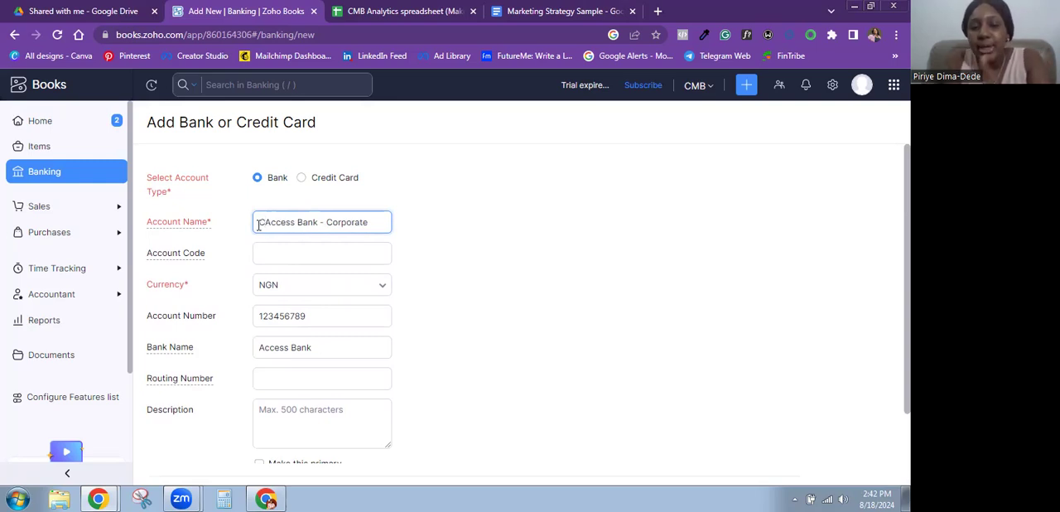
{"action": "key", "text": "BackSpace"}
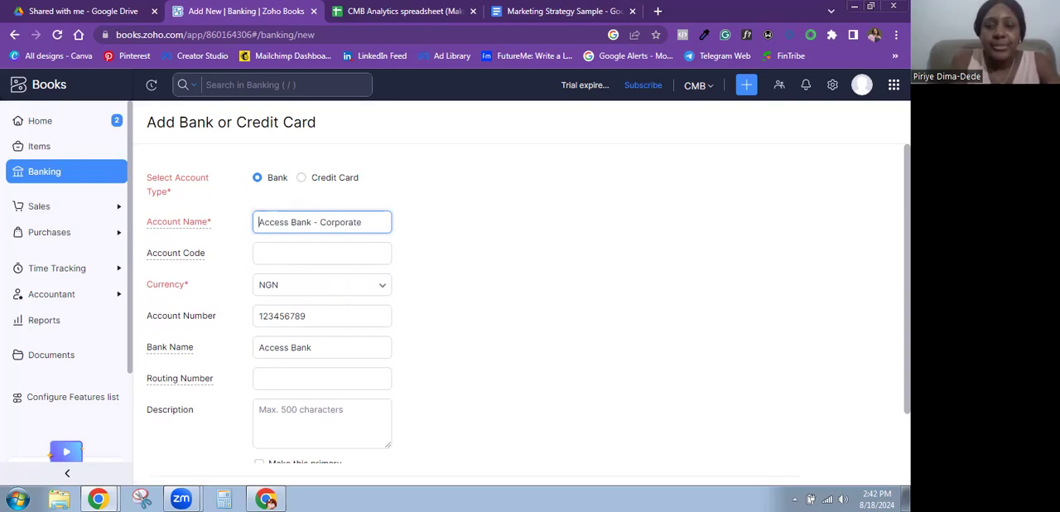
- Enter the account description "The business' corporate account with Access Bank."
{"action": "scroll", "coordinate": [424, 301], "scroll_direction": "down", "scroll_amount": 2}
{"action": "left_click", "coordinate": [298, 288]}
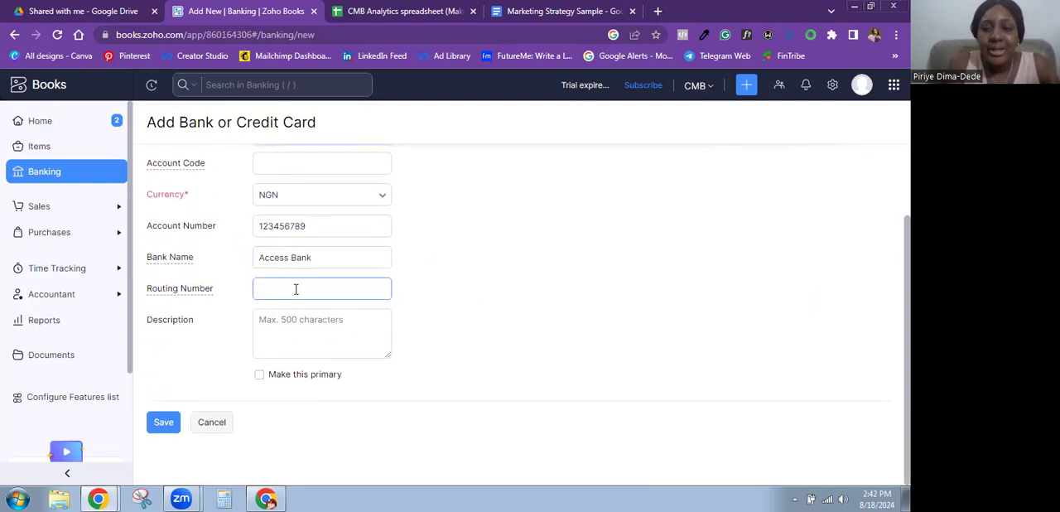
{"action": "left_click", "coordinate": [295, 319]}
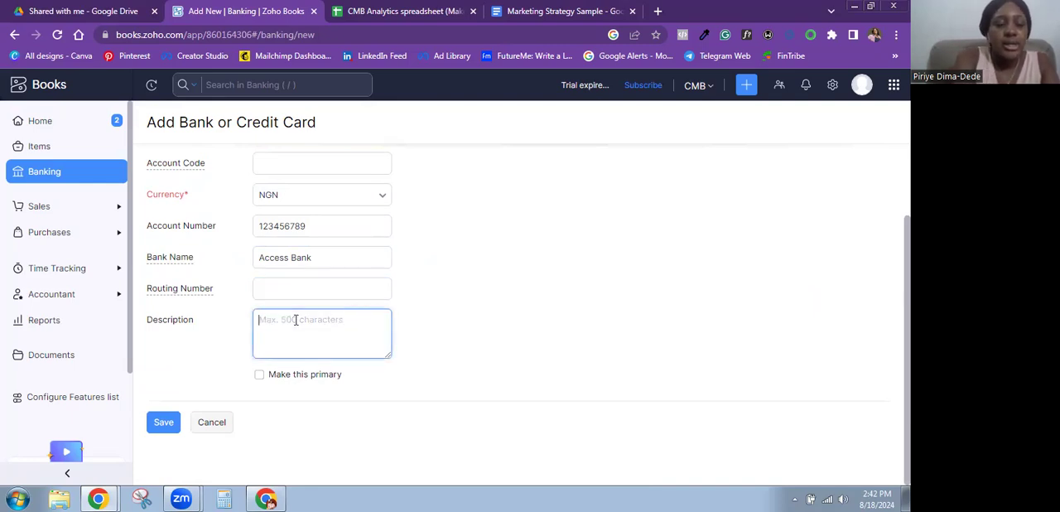
{"action": "type", "text": "The b"}
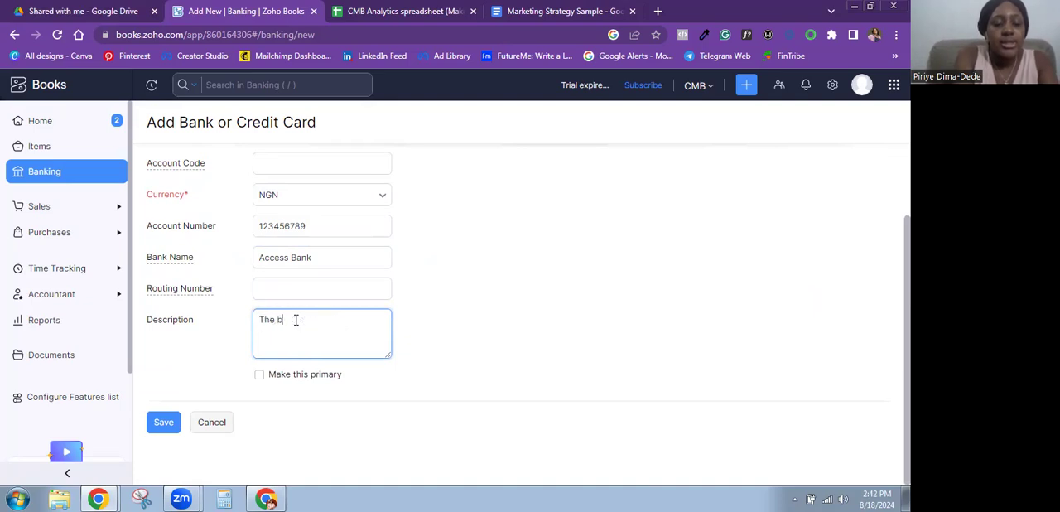
{"action": "type", "text": "usiness"}
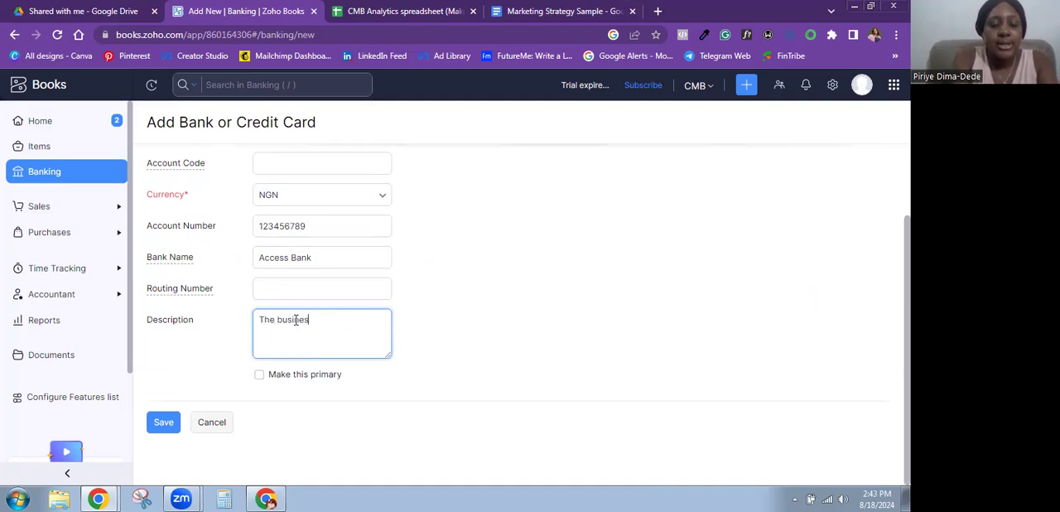
{"action": "type", "text": "'"}
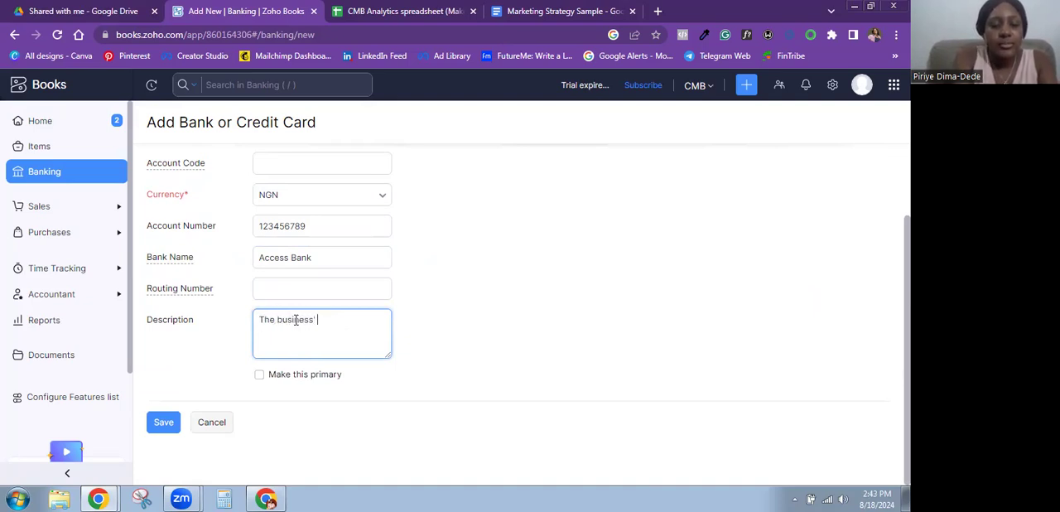
{"action": "type", "text": " corporate accoun"}
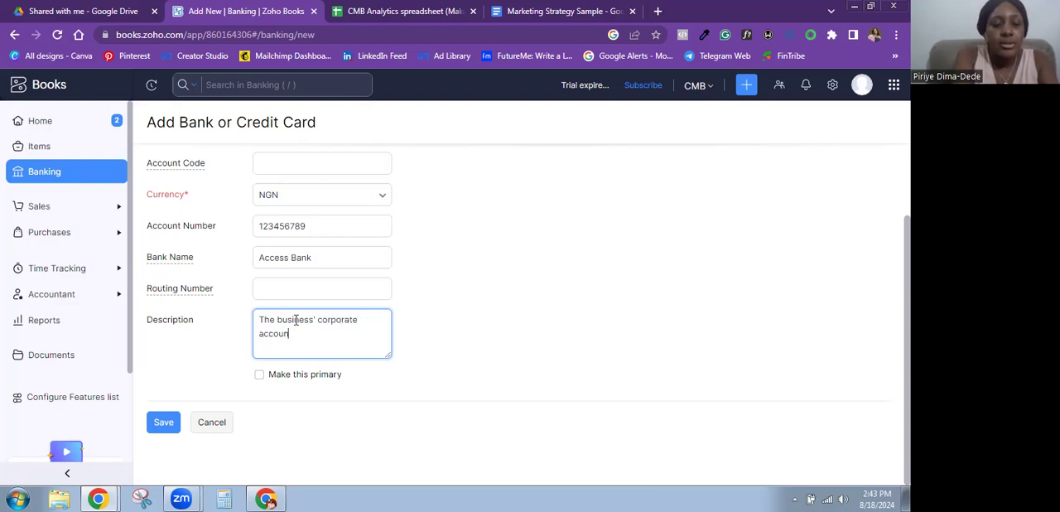
{"action": "type", "text": "t with "}
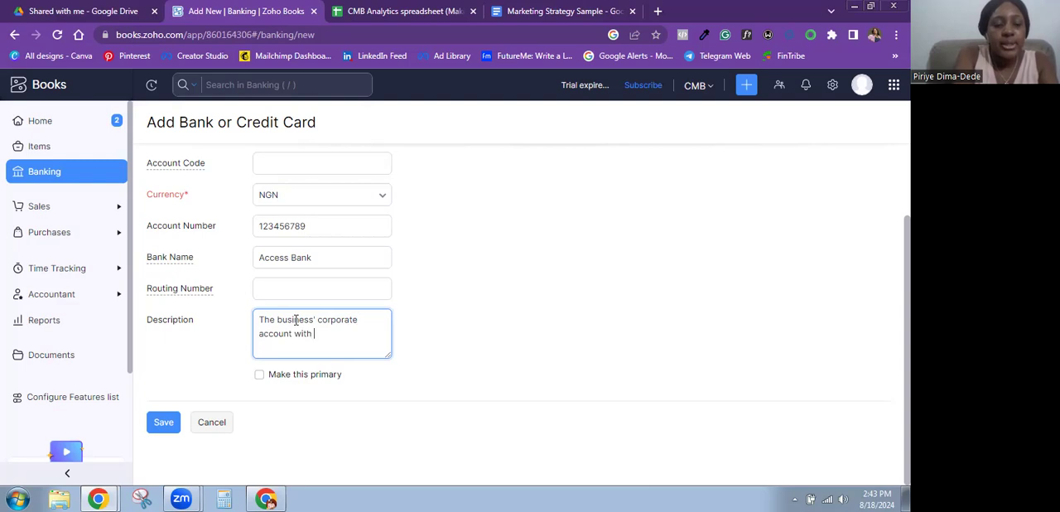
{"action": "type", "text": "Access "}
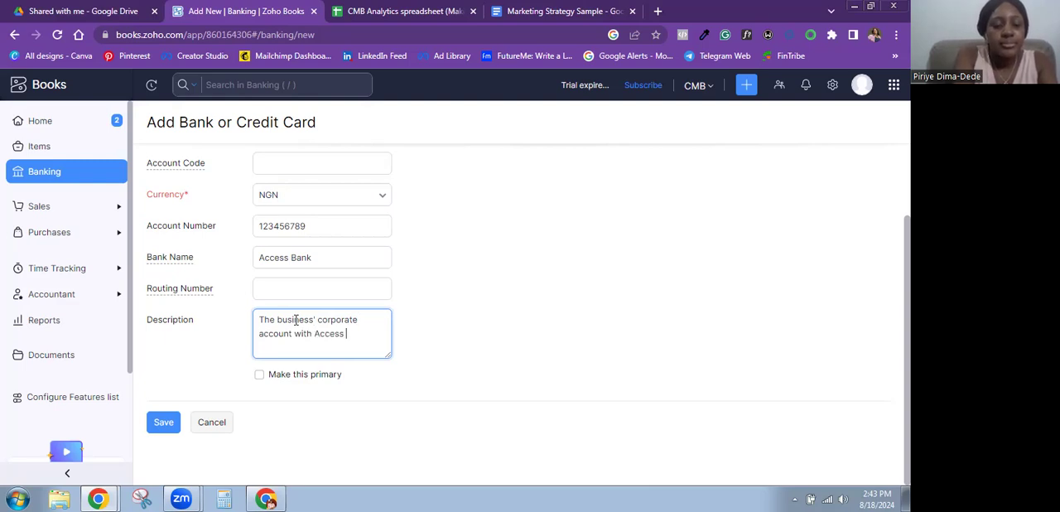
{"action": "type", "text": "Bank."}
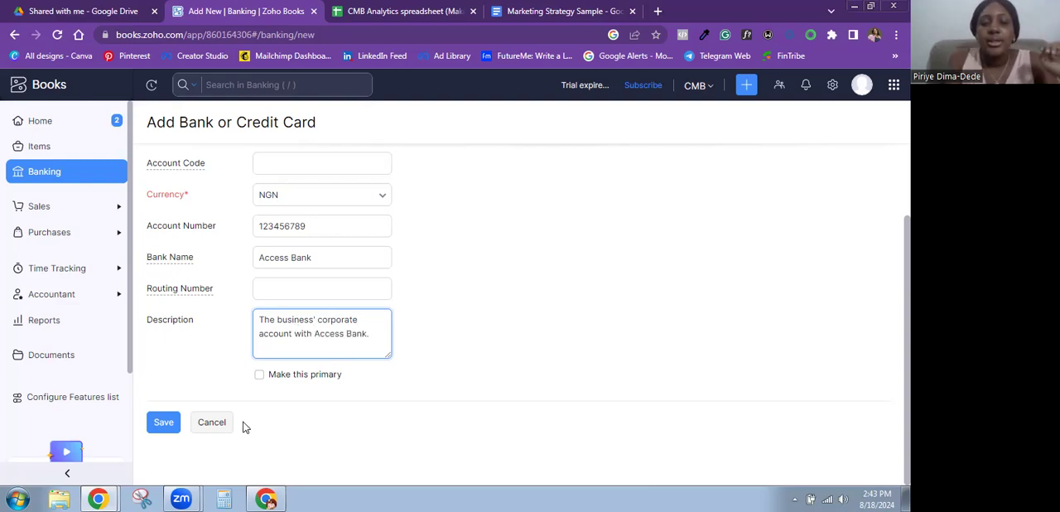
- Make the new bank account the primary one and save it
{"action": "left_click", "coordinate": [260, 377]}
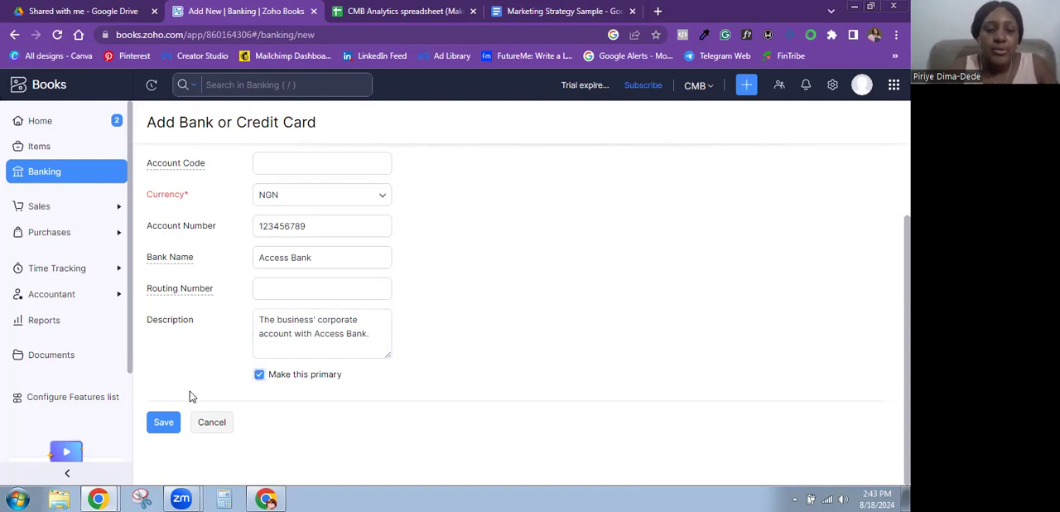
{"action": "left_click", "coordinate": [166, 424]}
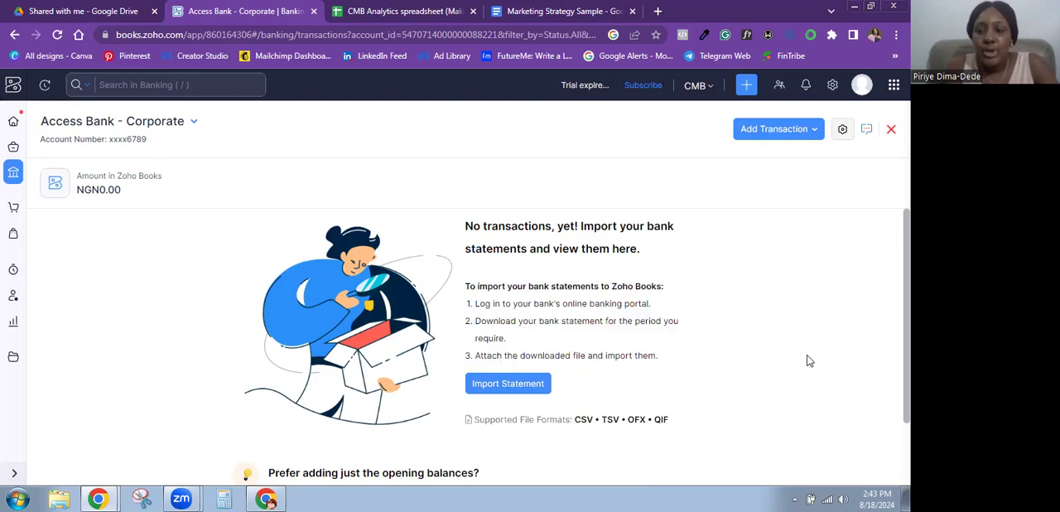
{"action": "scroll", "coordinate": [571, 331], "scroll_direction": "down", "scroll_amount": 1}
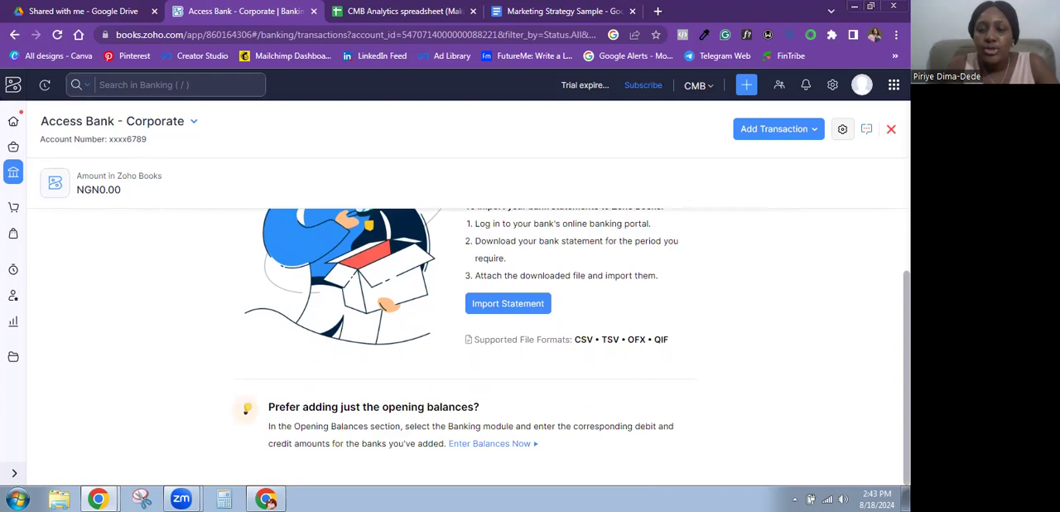
{"action": "key", "text": "ctrl+a"}
{"action": "scroll", "coordinate": [271, 317], "scroll_direction": "up", "scroll_amount": 1}
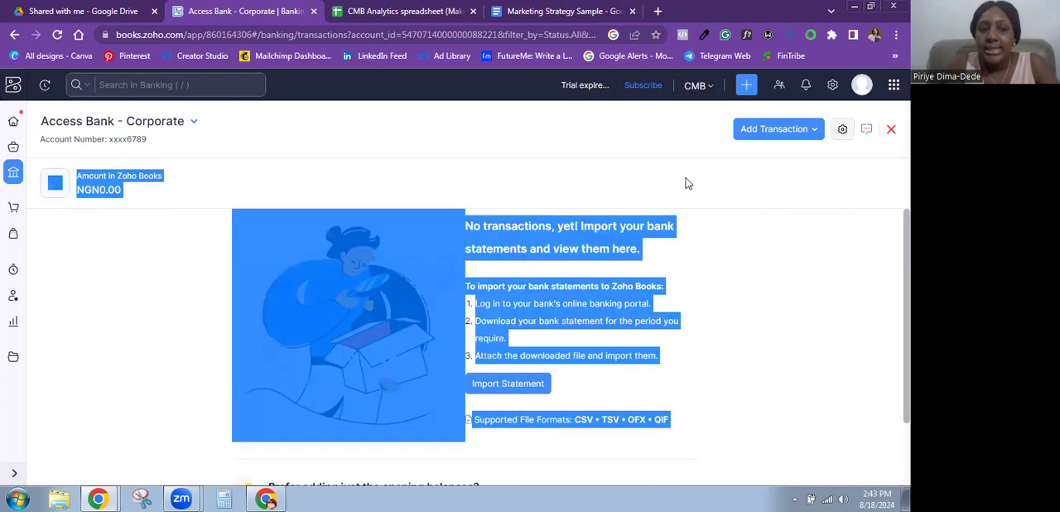
{"action": "left_click", "coordinate": [135, 314]}
{"action": "left_click_drag", "start_coordinate": [729, 433], "coordinate": [775, 235]}
{"action": "left_click", "coordinate": [880, 180]}
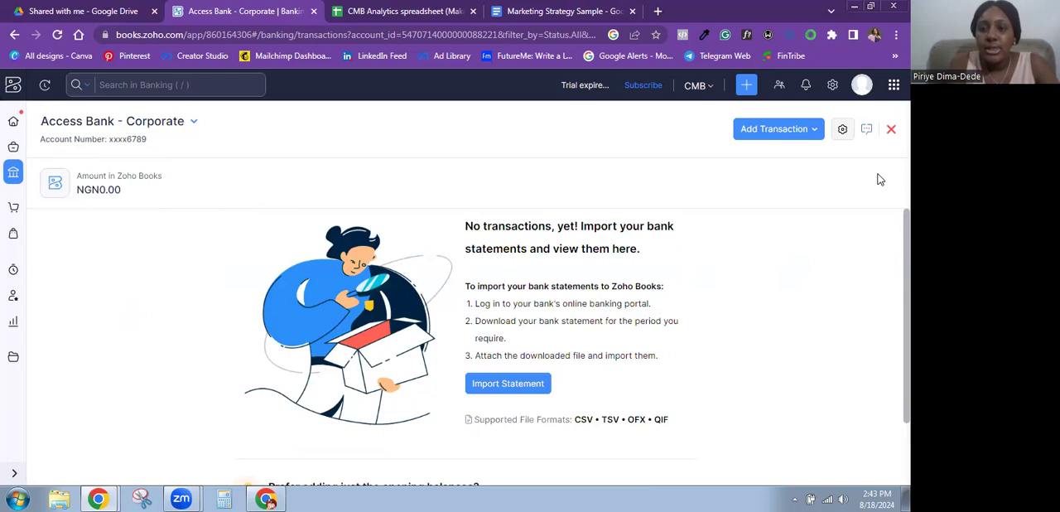
- Start an Owner's Contribution transaction for the Access Bank - Corporate account with Owner's Equity as the source account
{"action": "left_click", "coordinate": [790, 134]}
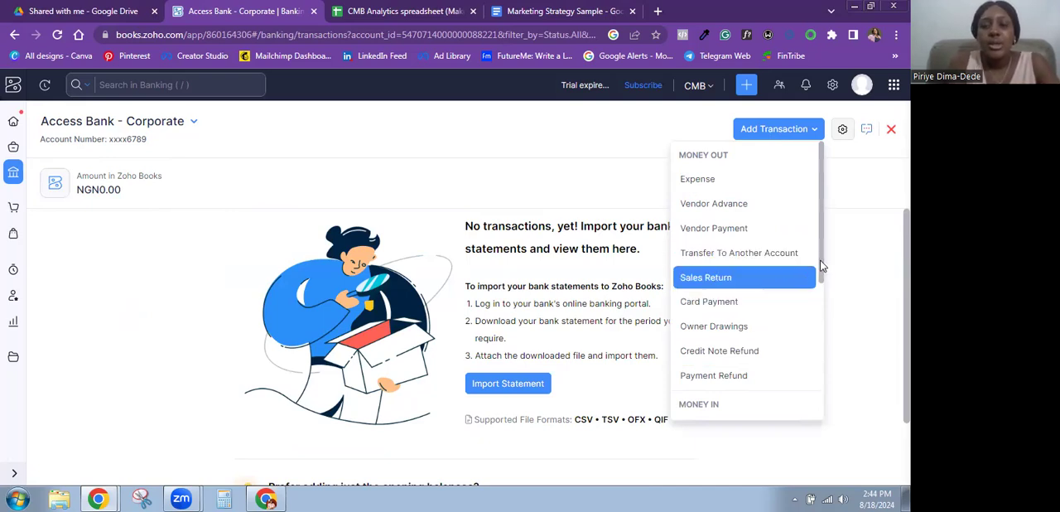
{"action": "scroll", "coordinate": [825, 269], "scroll_direction": "down", "scroll_amount": 1}
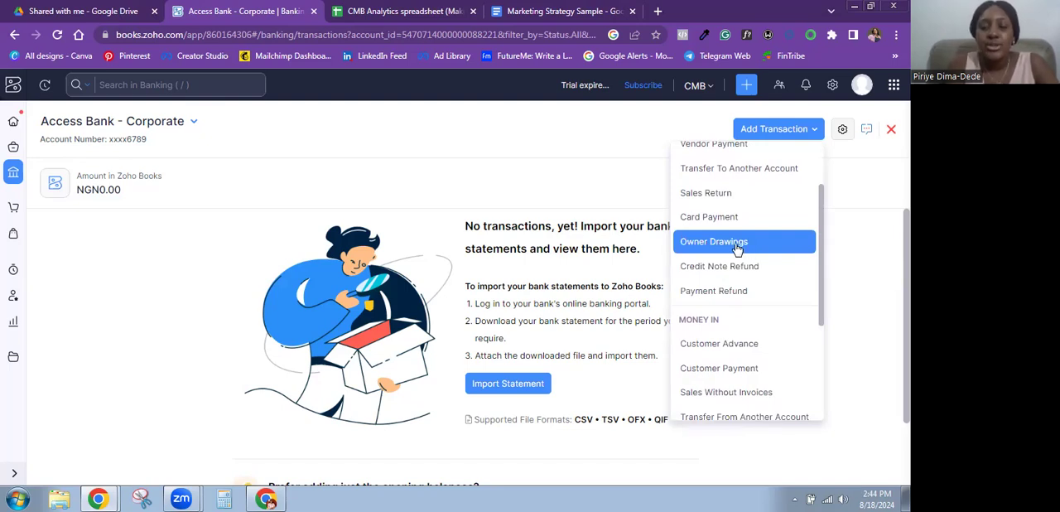
{"action": "left_click_drag", "start_coordinate": [823, 279], "coordinate": [823, 349]}
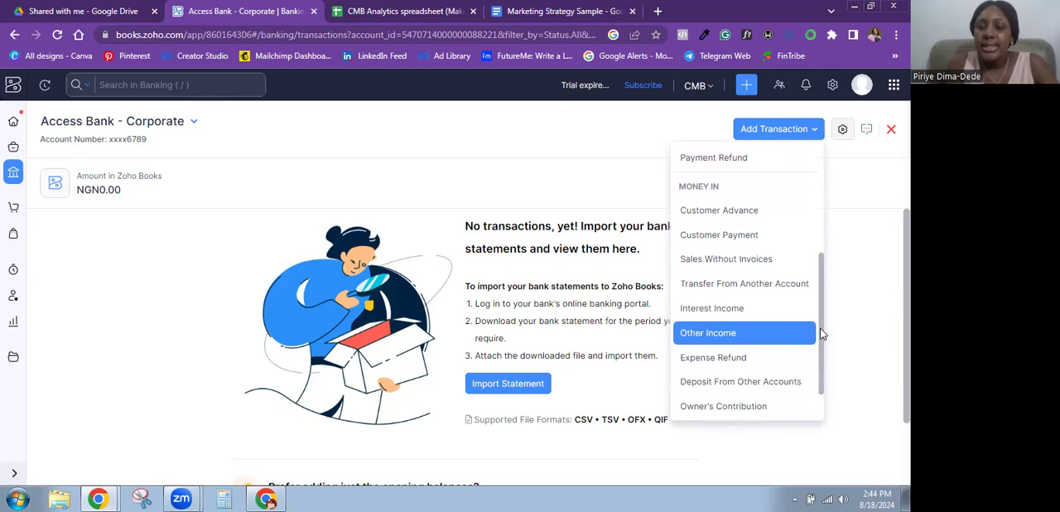
{"action": "scroll", "coordinate": [821, 348], "scroll_direction": "down", "scroll_amount": 1}
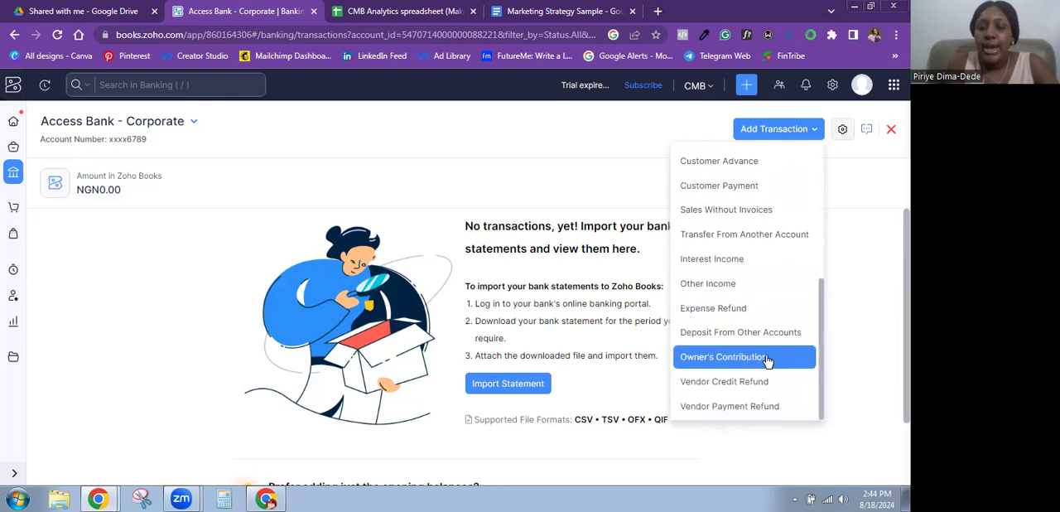
{"action": "left_click", "coordinate": [718, 361]}
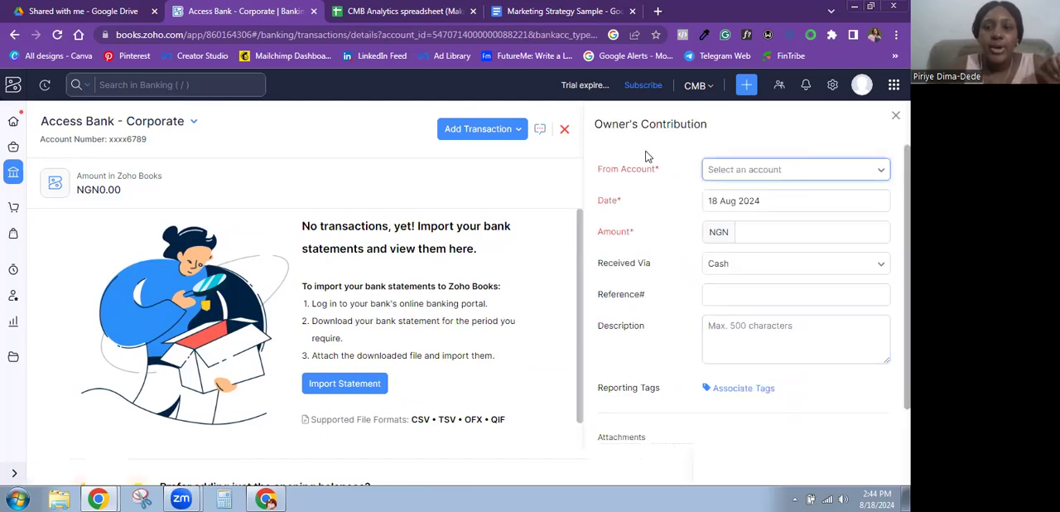
{"action": "left_click", "coordinate": [775, 173]}
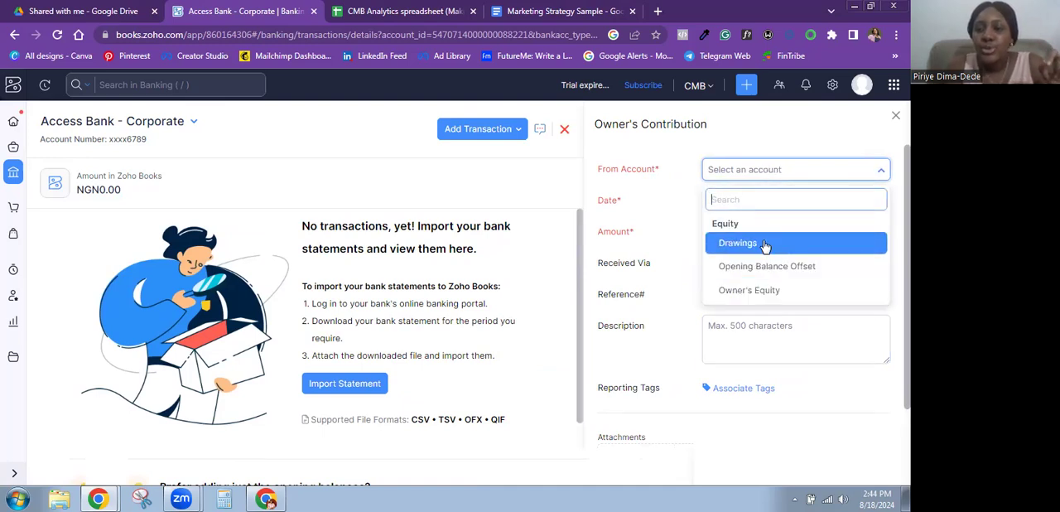
{"action": "left_click", "coordinate": [758, 290]}
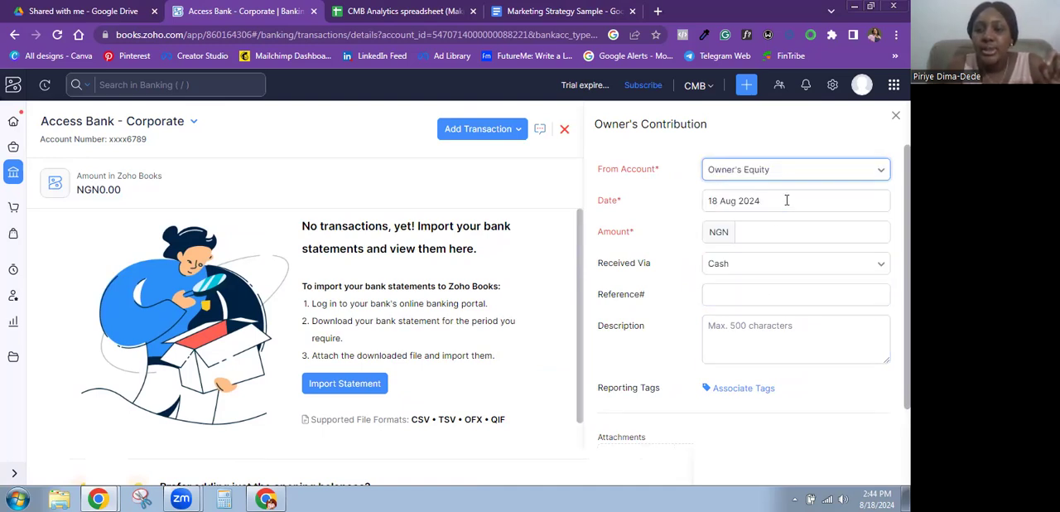
- Set the contribution amount to NGN 500000 and record it as received via Bank Transfer
{"action": "left_click", "coordinate": [759, 230]}
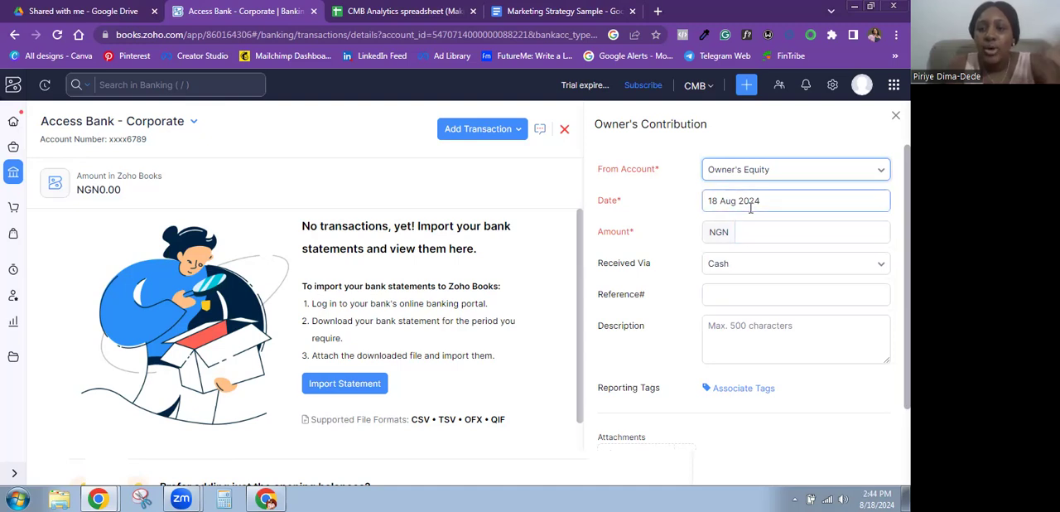
{"action": "left_click", "coordinate": [777, 234]}
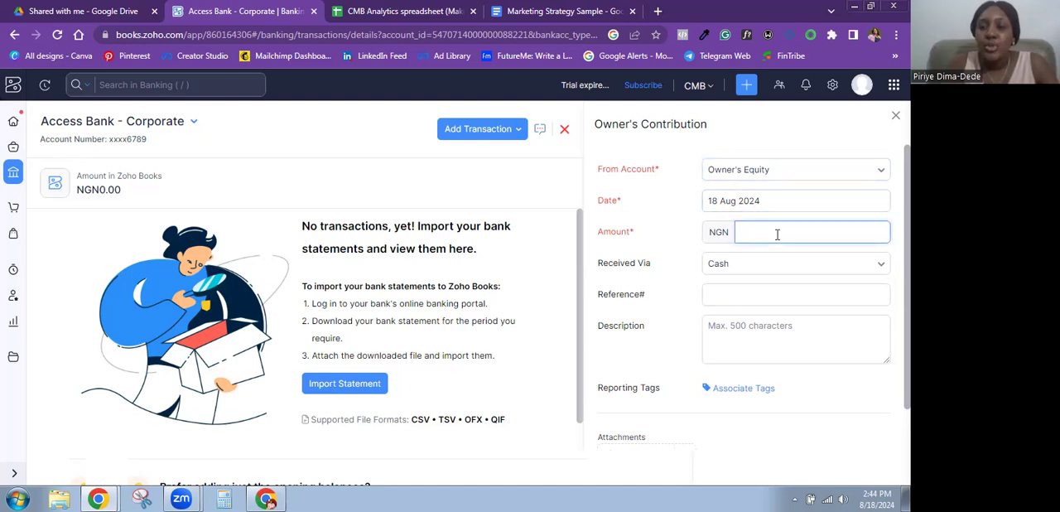
{"action": "type", "text": "500000"}
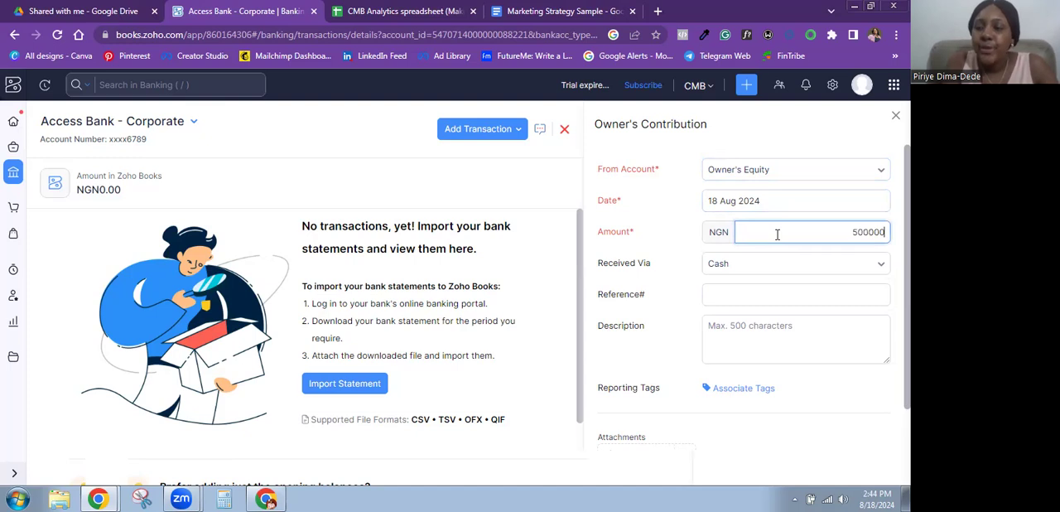
{"action": "left_click", "coordinate": [730, 263]}
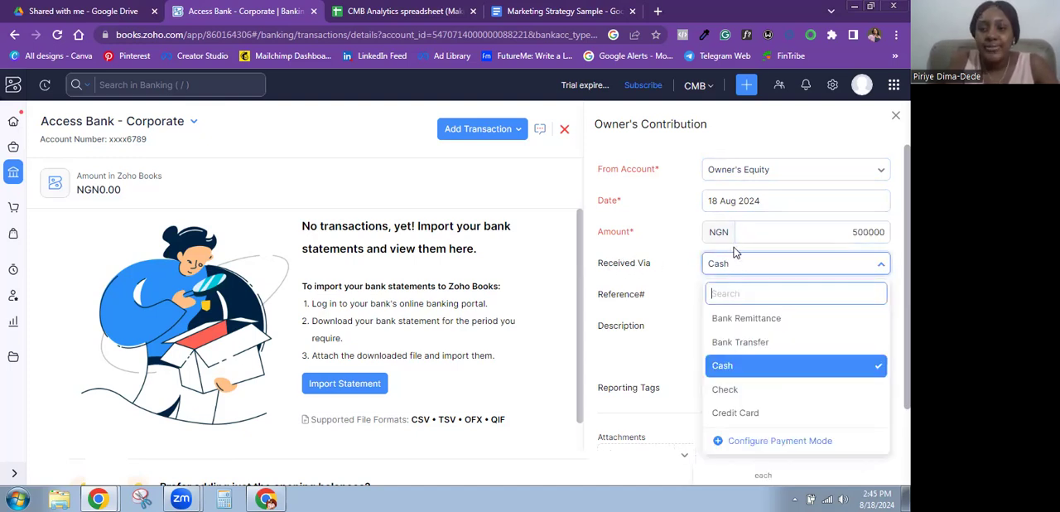
{"action": "left_click", "coordinate": [745, 342]}
- Leave the reference empty, describe the contribution as "New capital introduced." and save the transaction
{"action": "left_click", "coordinate": [728, 293]}
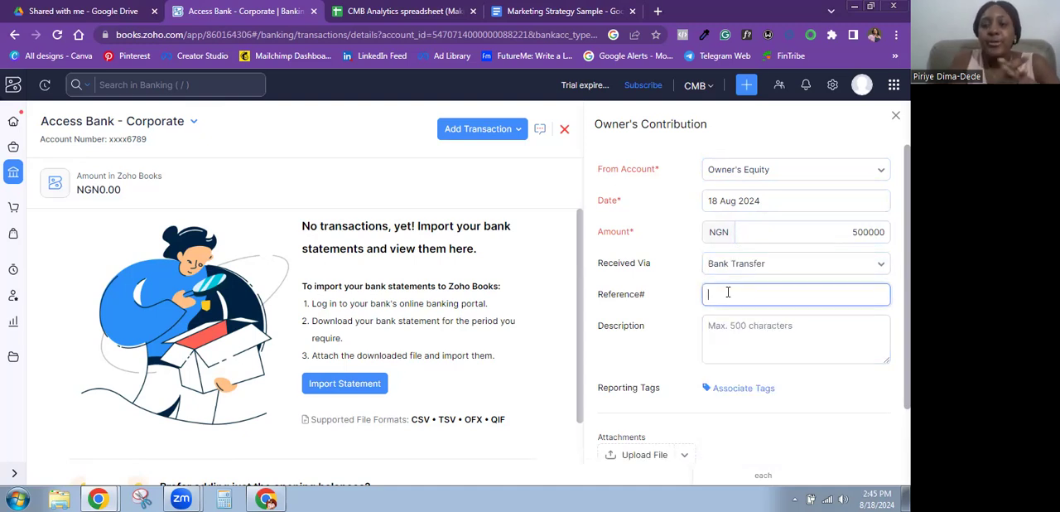
{"action": "left_click", "coordinate": [726, 345]}
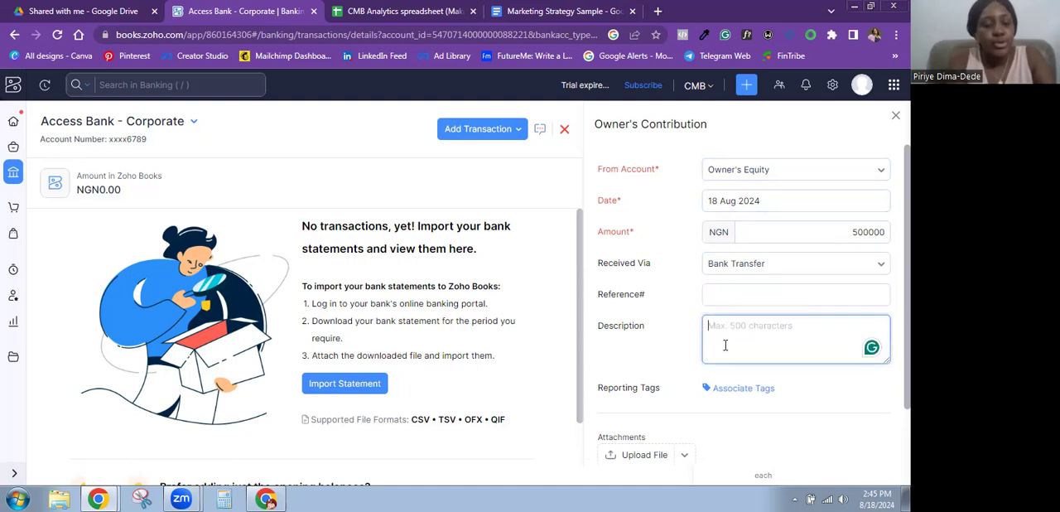
{"action": "type", "text": "New"}
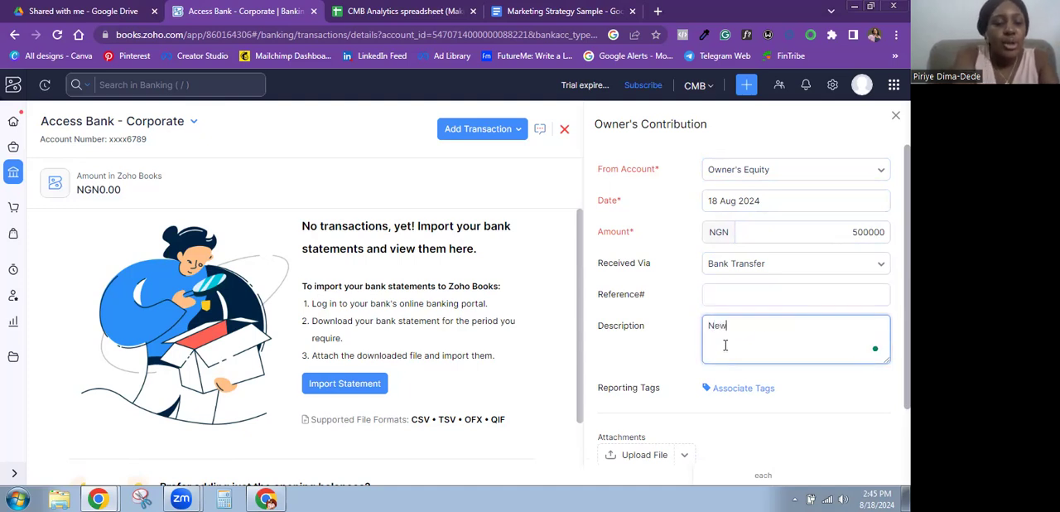
{"action": "type", "text": " capita;"}
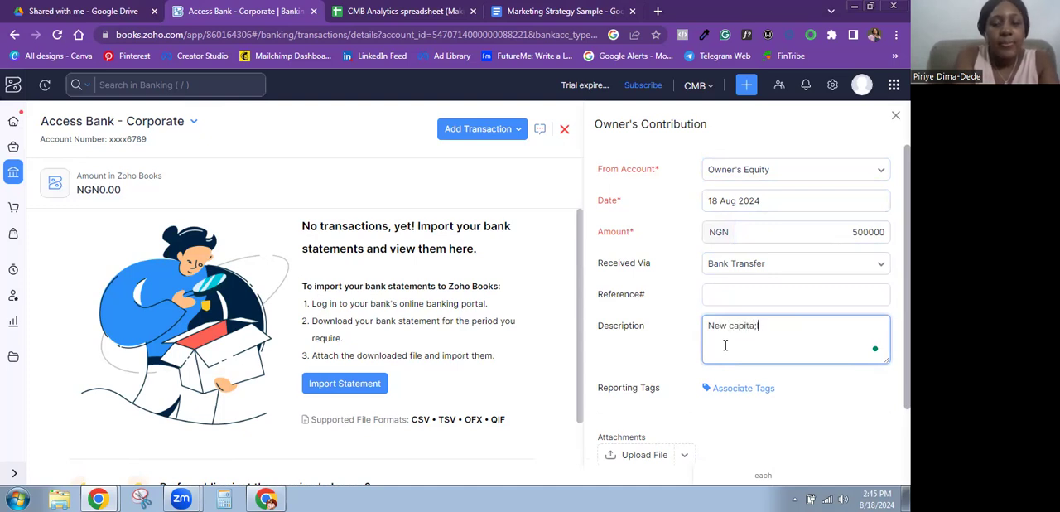
{"action": "type", "text": "l introduced "}
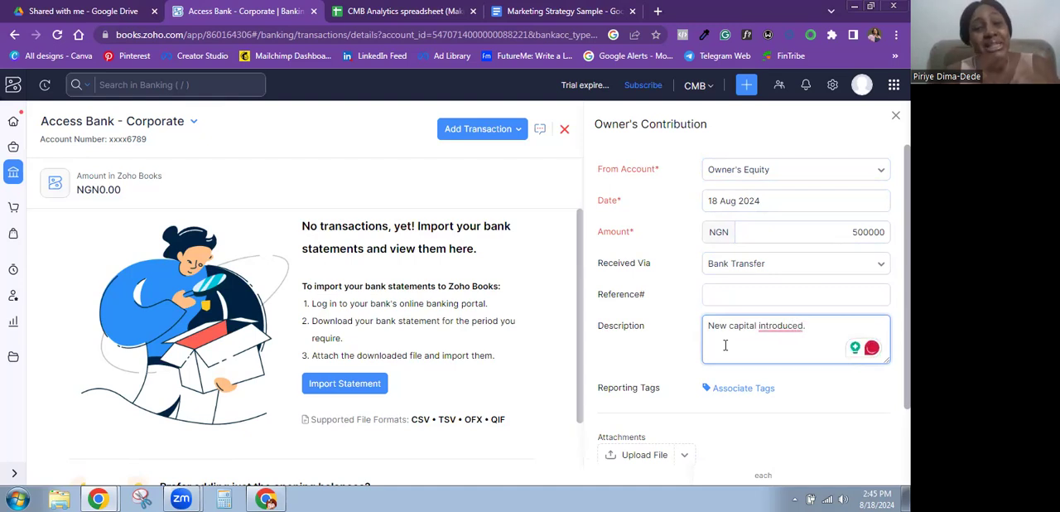
{"action": "type", "text": "."}
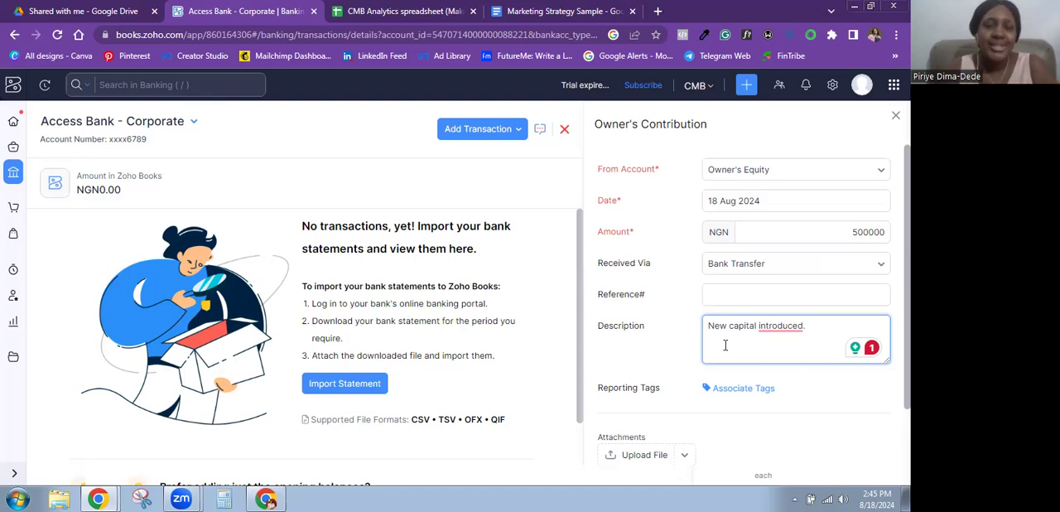
{"action": "scroll", "coordinate": [776, 207], "scroll_direction": "down", "scroll_amount": 2}
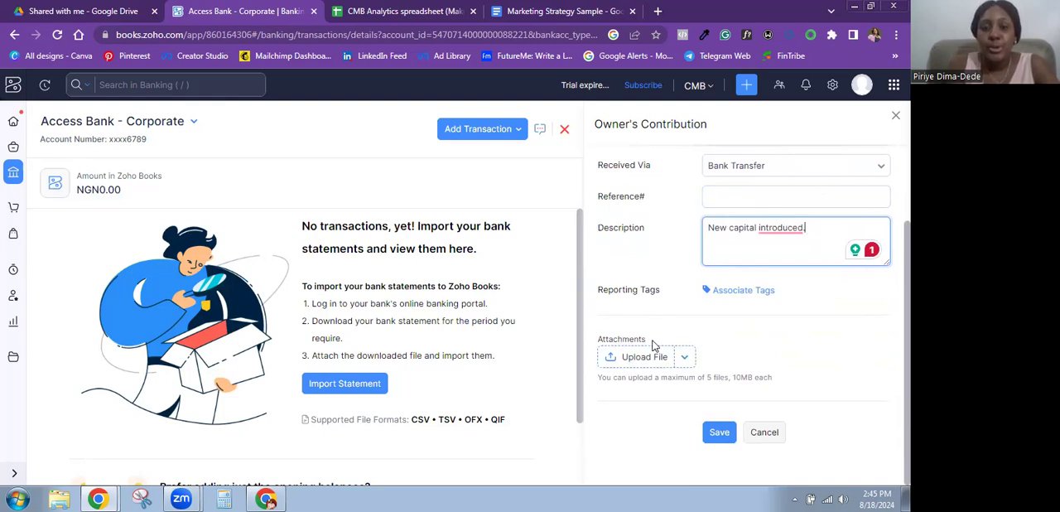
{"action": "left_click", "coordinate": [716, 432]}
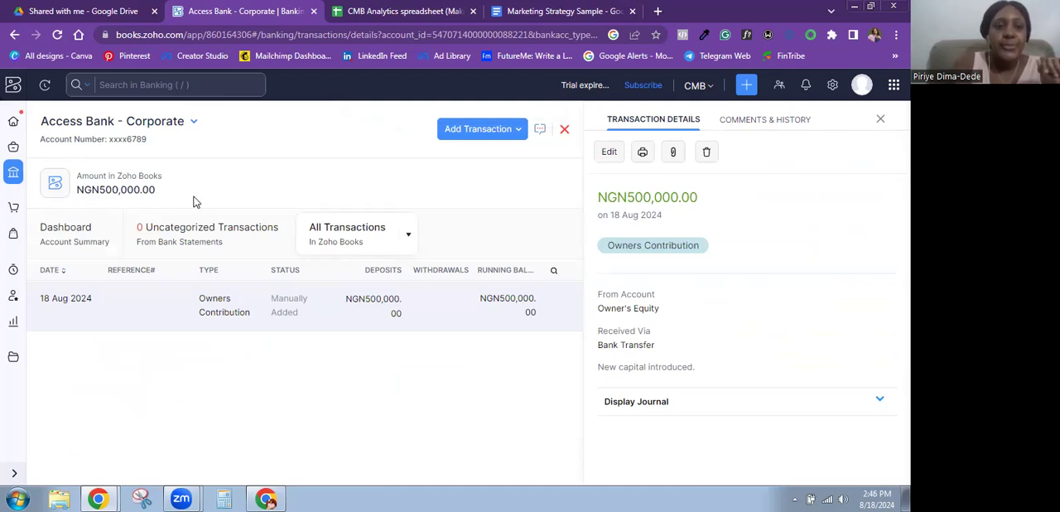
- Open the home dashboard and examine the cash flow, income and expense, and top expenses sections
{"action": "left_click", "coordinate": [14, 125]}
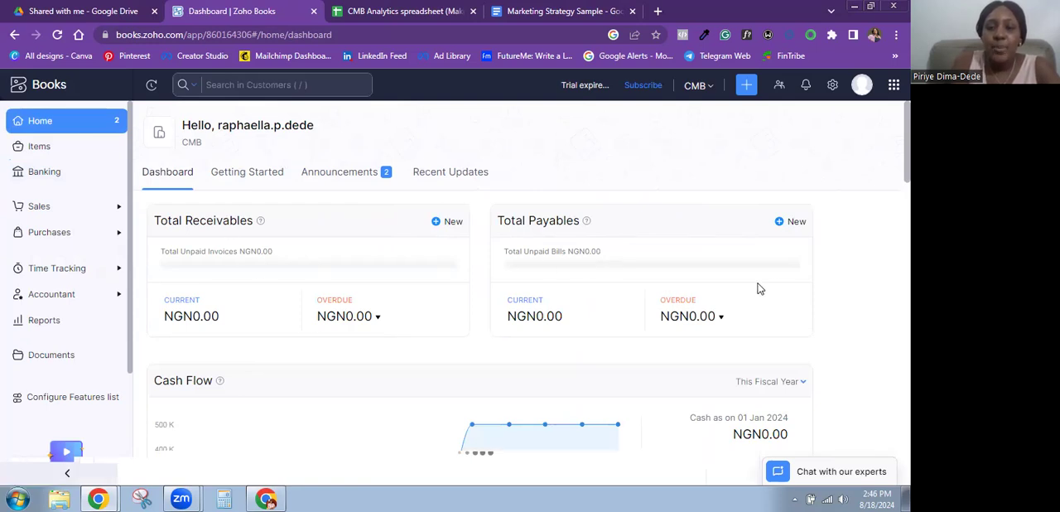
{"action": "scroll", "coordinate": [873, 170], "scroll_direction": "down", "scroll_amount": 3}
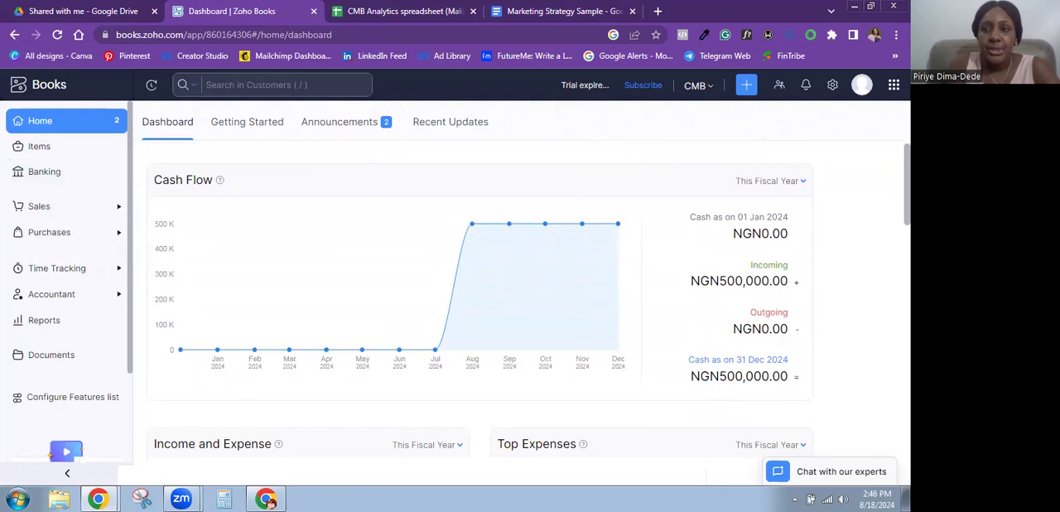
{"action": "scroll", "coordinate": [521, 298], "scroll_direction": "down", "scroll_amount": 3}
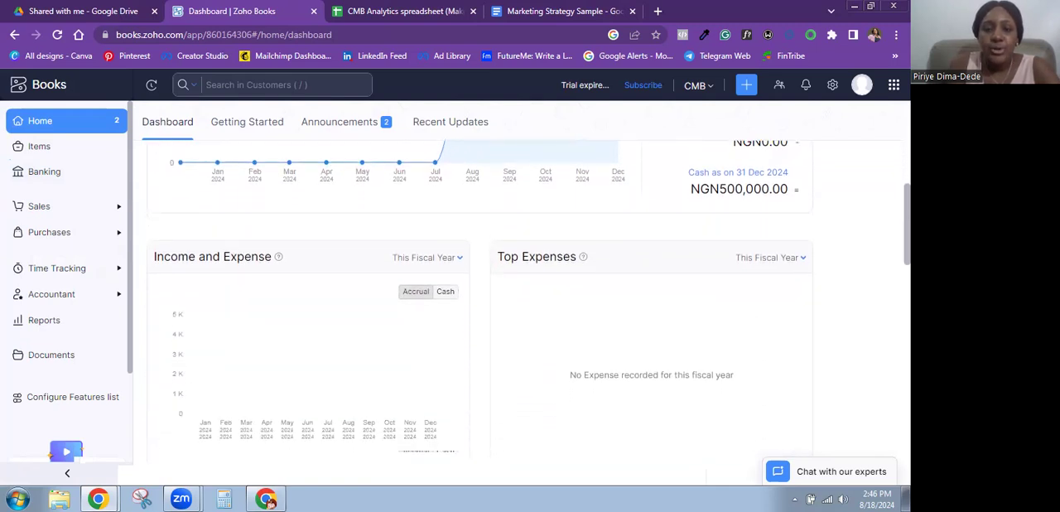
{"action": "scroll", "coordinate": [434, 176], "scroll_direction": "down", "scroll_amount": 1}
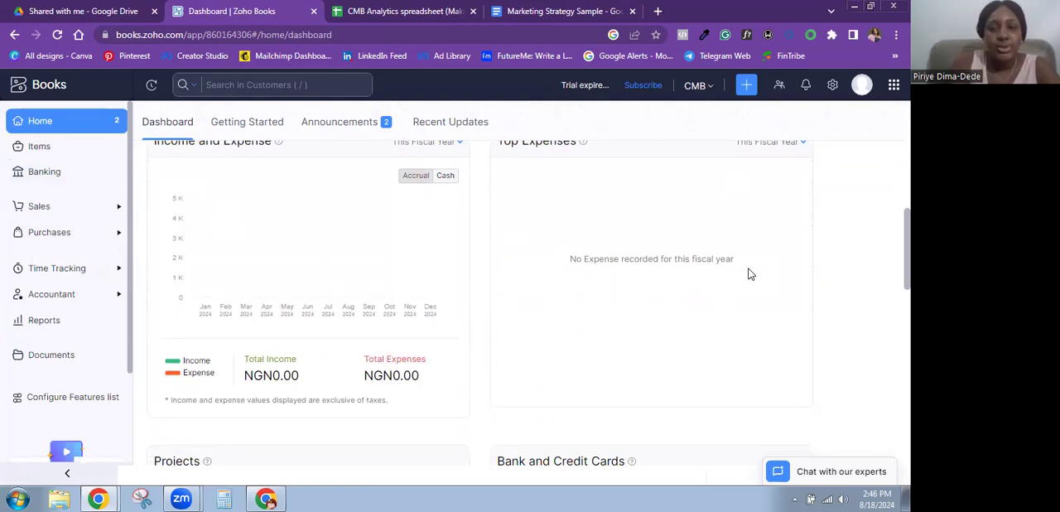
{"action": "scroll", "coordinate": [878, 276], "scroll_direction": "down", "scroll_amount": 3}
{"action": "scroll", "coordinate": [574, 236], "scroll_direction": "up", "scroll_amount": 5}
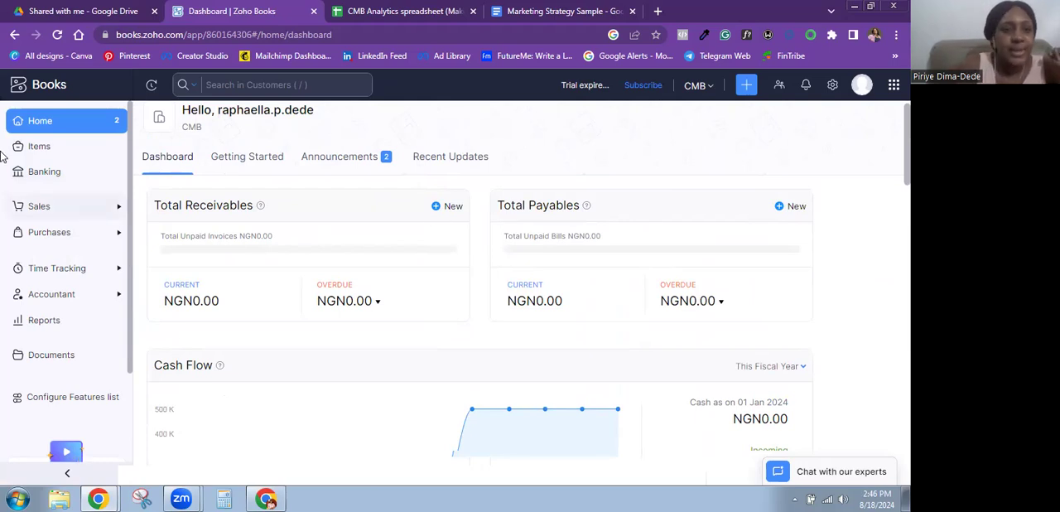
- Open the banking overview and look at the options for adding another bank account or credit card
{"action": "left_click", "coordinate": [50, 176]}
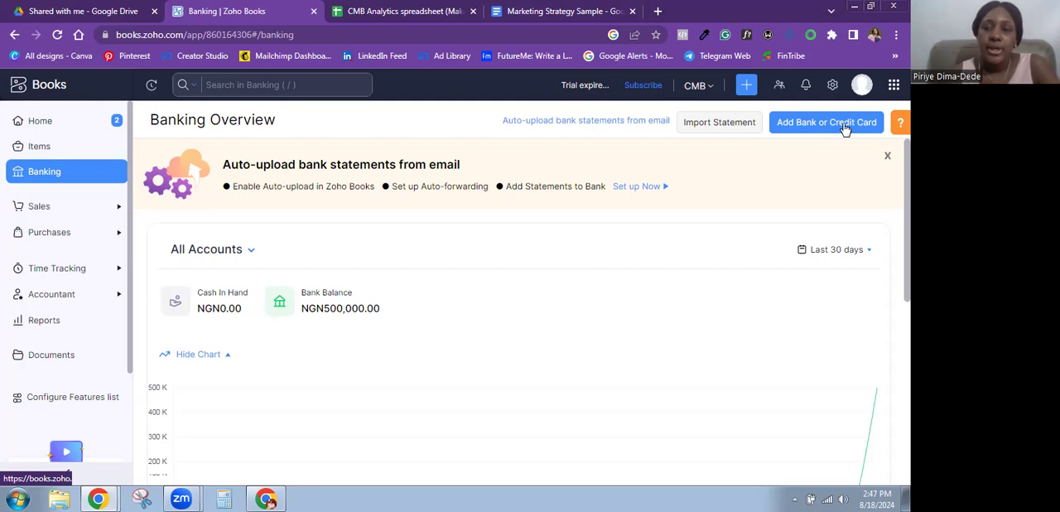
{"action": "left_click", "coordinate": [844, 124]}
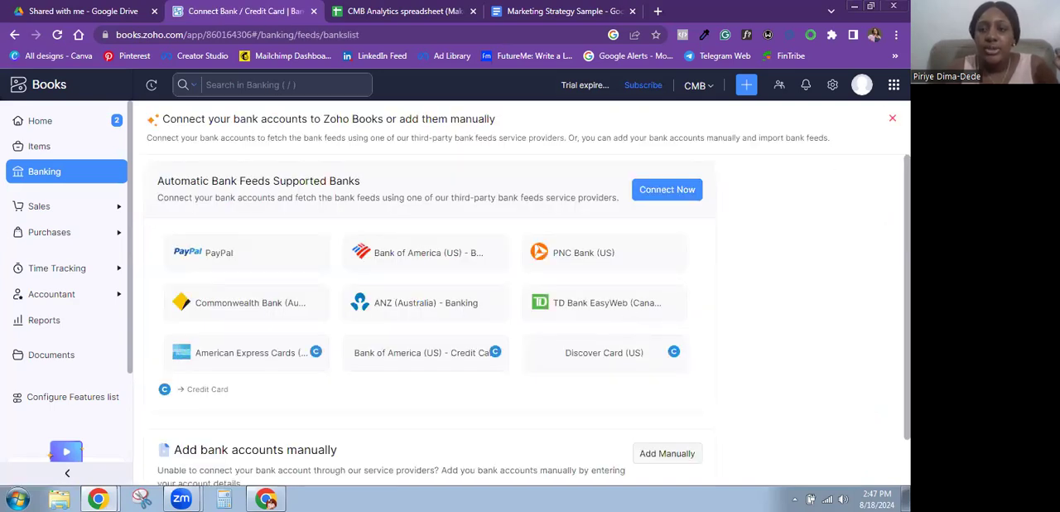
{"action": "left_click", "coordinate": [891, 118]}
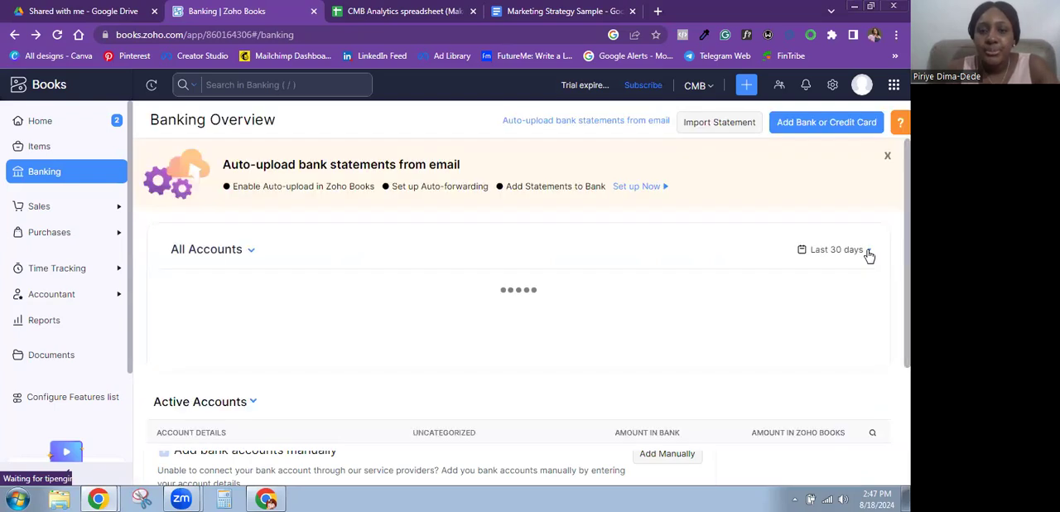
{"action": "mouse_move", "coordinate": [908, 225]}
{"action": "left_mouse_down"}
{"action": "mouse_move", "coordinate": [907, 283]}
{"action": "mouse_move", "coordinate": [908, 223]}
{"action": "left_mouse_up"}
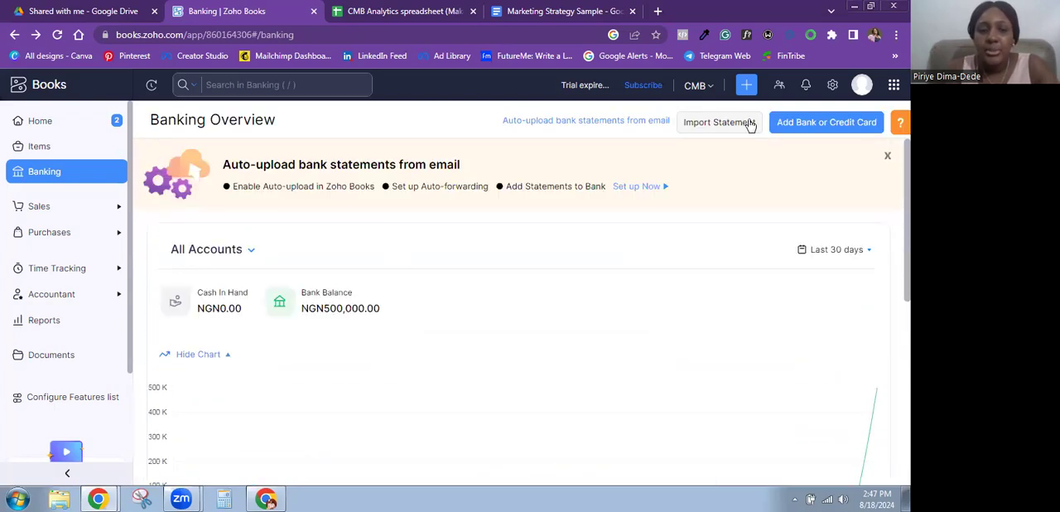
- Start adding a second bank account manually and name it "CMB - GTB bank"
{"action": "left_click", "coordinate": [800, 126]}
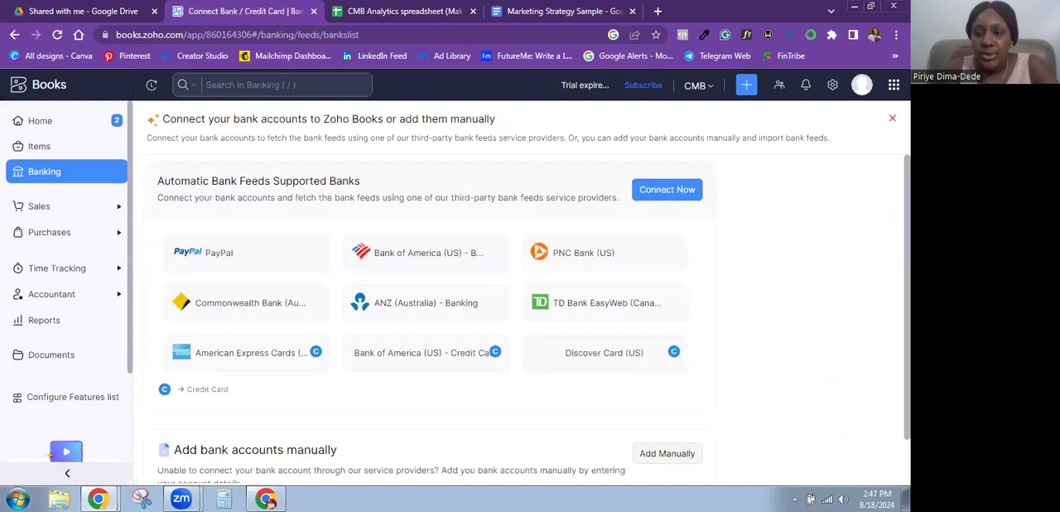
{"action": "scroll", "coordinate": [674, 319], "scroll_direction": "down", "scroll_amount": 1}
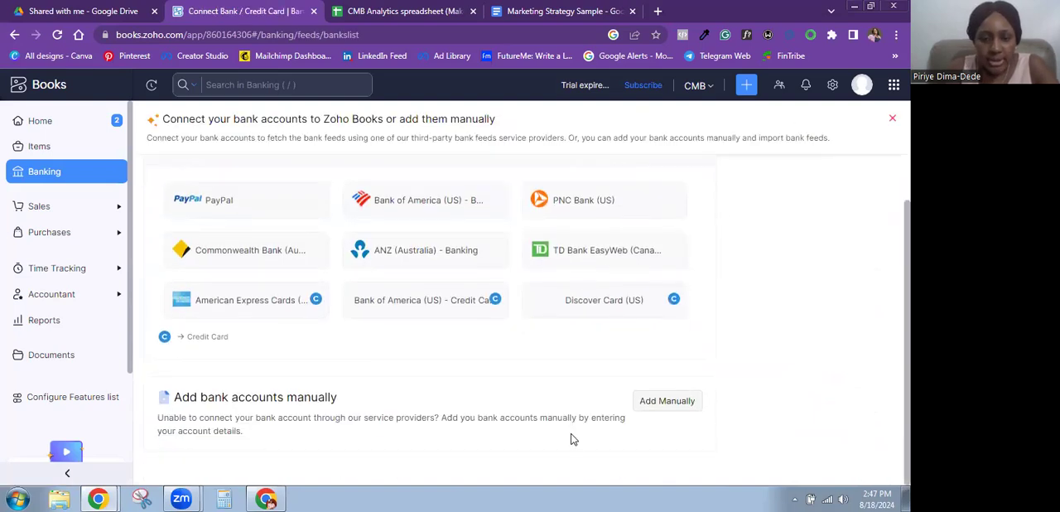
{"action": "left_click", "coordinate": [651, 402]}
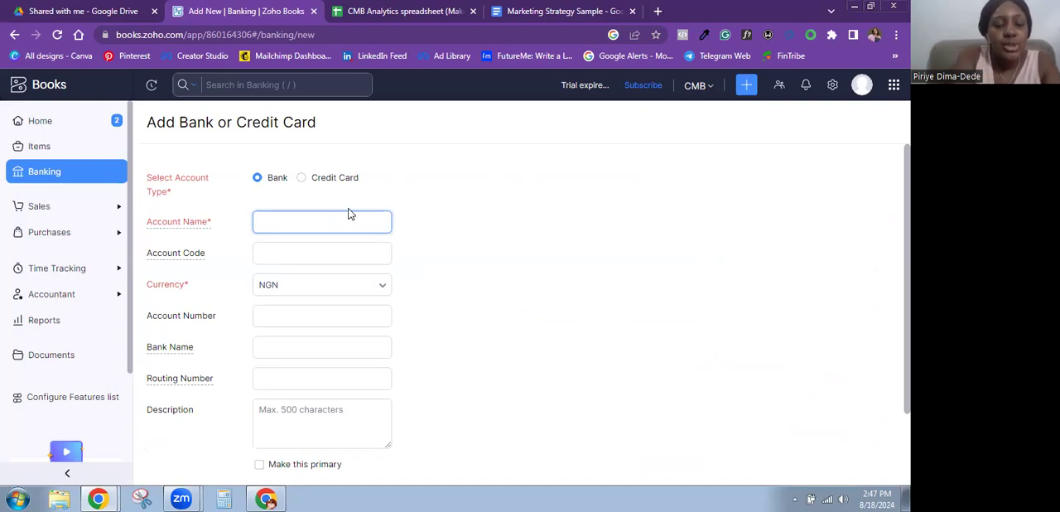
{"action": "type", "text": "GTB bank"}
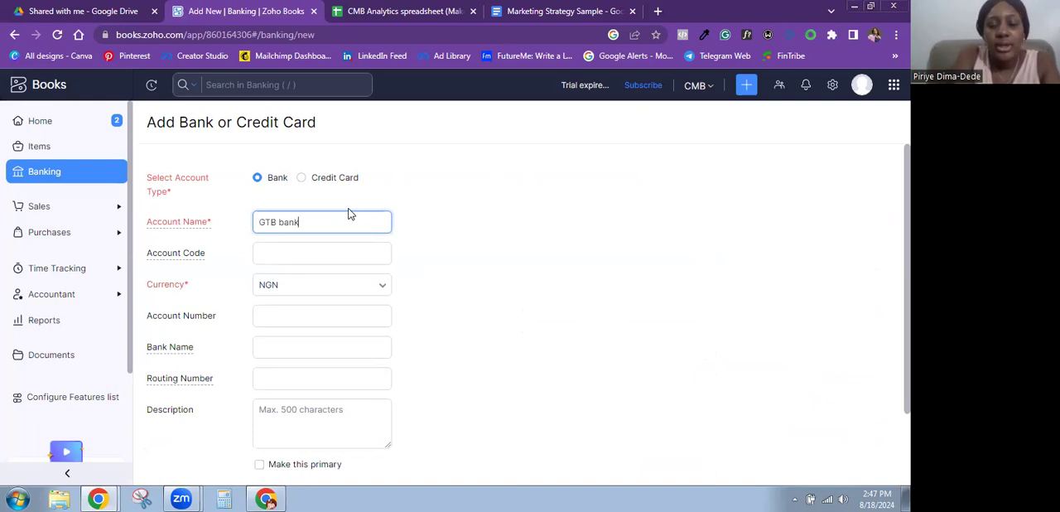
{"action": "key", "text": "Home"}
{"action": "type", "text": "CMB -"}
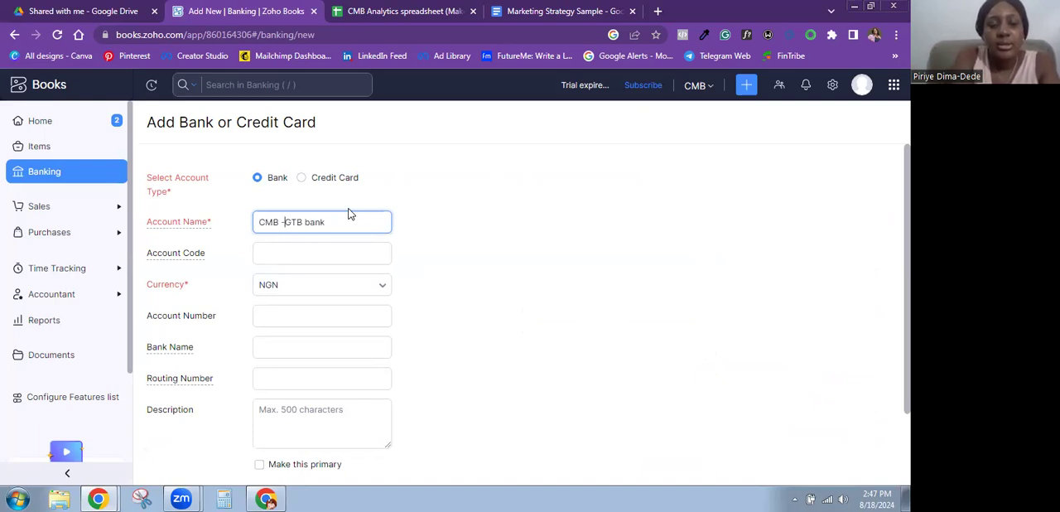
- Fill in the new bank account's account number, set its bank name to "GTB" and save the account
{"action": "left_click", "coordinate": [297, 318]}
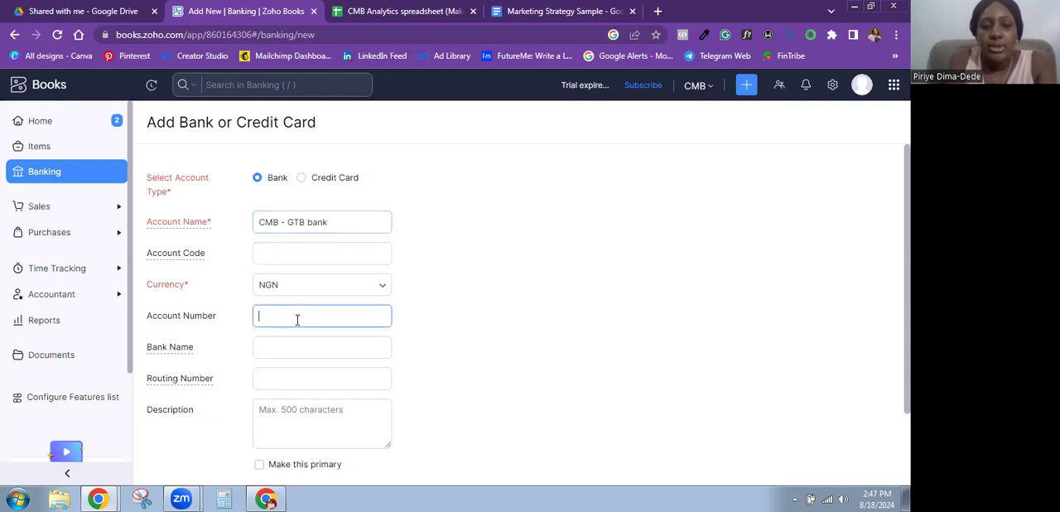
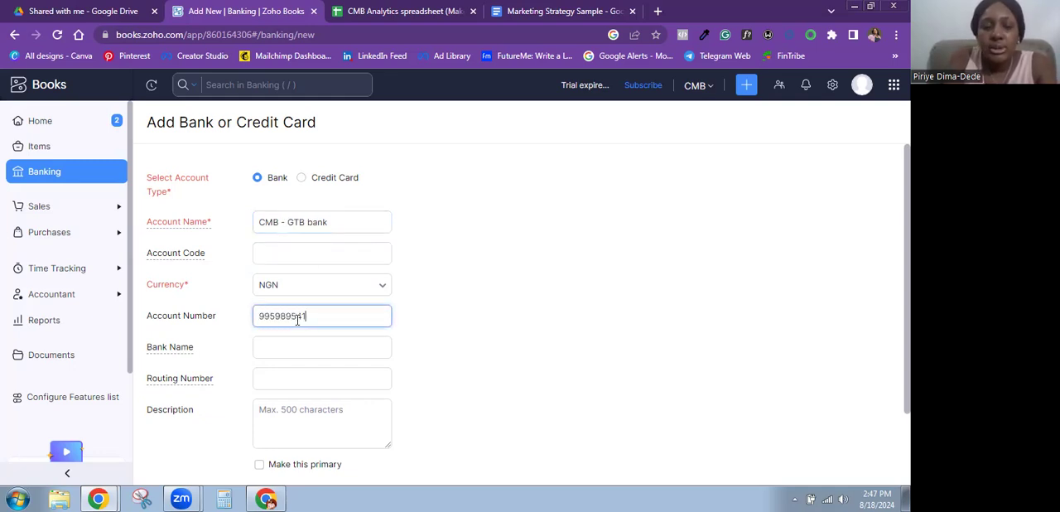
{"action": "left_click", "coordinate": [303, 344]}
{"action": "type", "text": "GTB Ba"}
{"action": "key", "text": "BackSpace"}
{"action": "key", "text": "BackSpace"}
{"action": "key", "text": "BackSpace"}
{"action": "scroll", "coordinate": [884, 293], "scroll_direction": "down", "scroll_amount": 1}
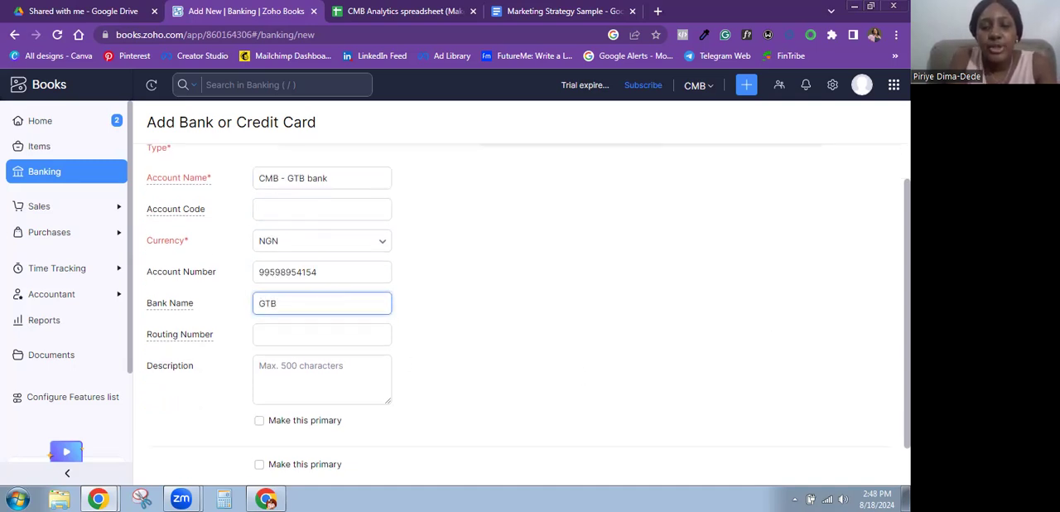
{"action": "scroll", "coordinate": [386, 320], "scroll_direction": "down", "scroll_amount": 1}
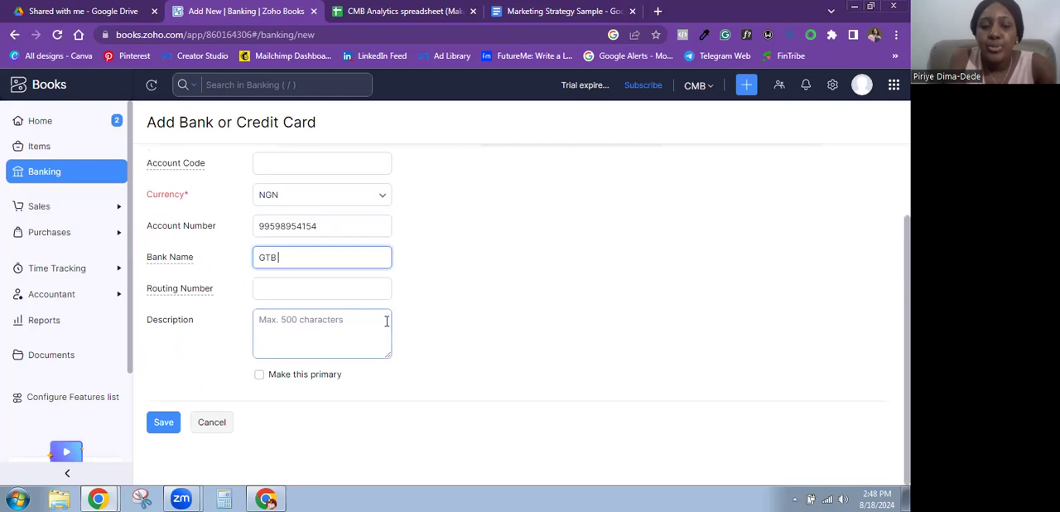
{"action": "left_click", "coordinate": [163, 423]}
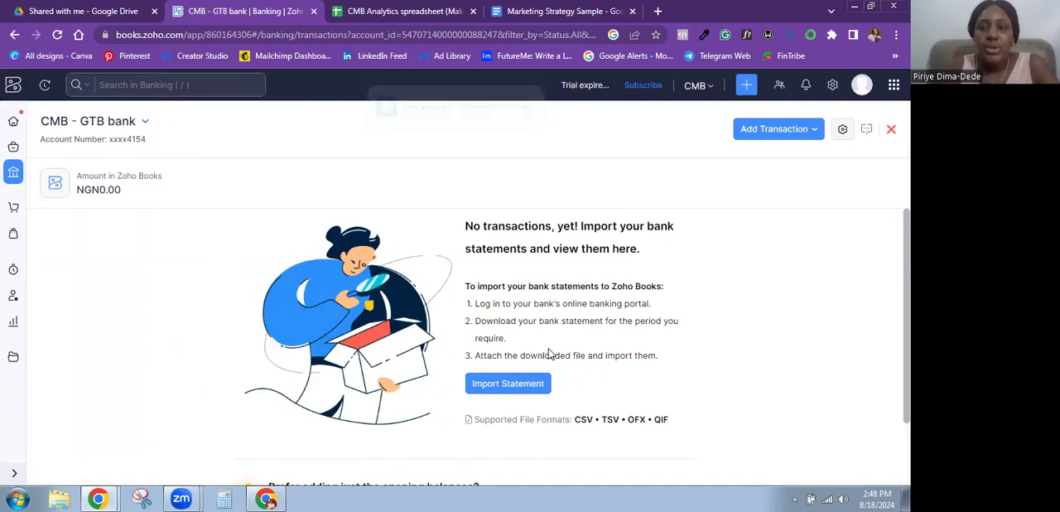
- Return to the banking overview and open the Access Bank - Corporate account from the active accounts
{"action": "left_click", "coordinate": [13, 171]}
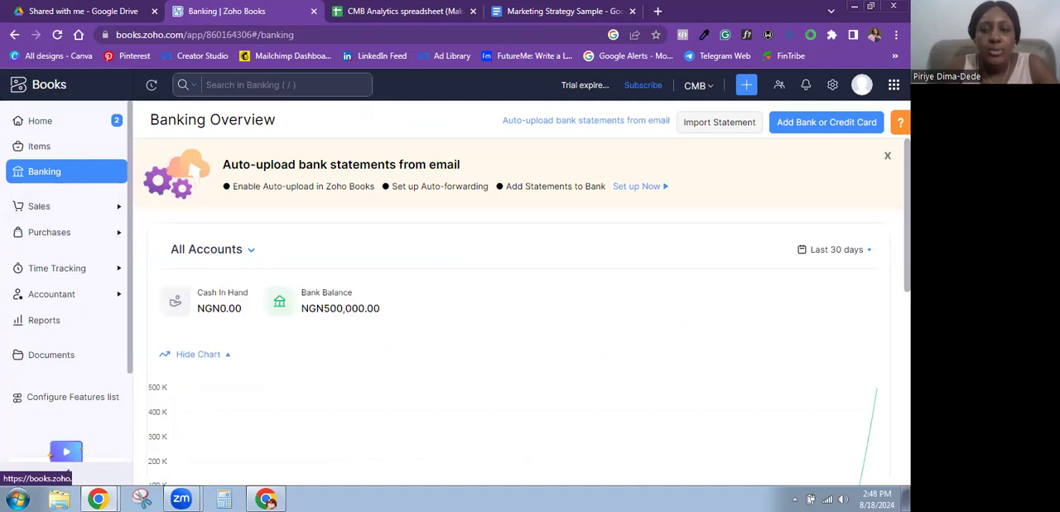
{"action": "scroll", "coordinate": [527, 312], "scroll_direction": "down", "scroll_amount": 4}
{"action": "scroll", "coordinate": [322, 268], "scroll_direction": "down", "scroll_amount": 3}
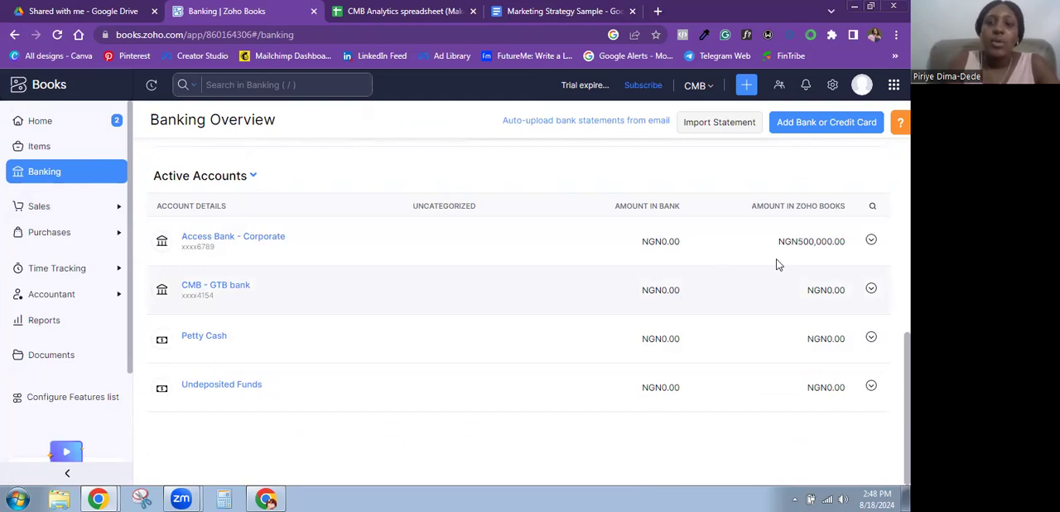
{"action": "left_click", "coordinate": [243, 237]}
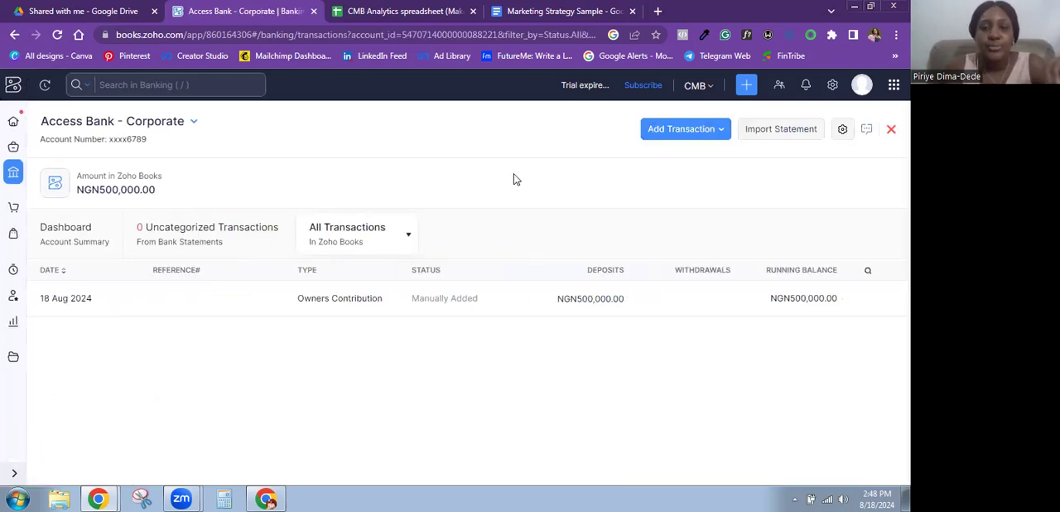
- Start a transfer to another account from Access Bank - Corporate, with CMB - GTB bank as the receiving account
{"action": "left_click", "coordinate": [685, 133]}
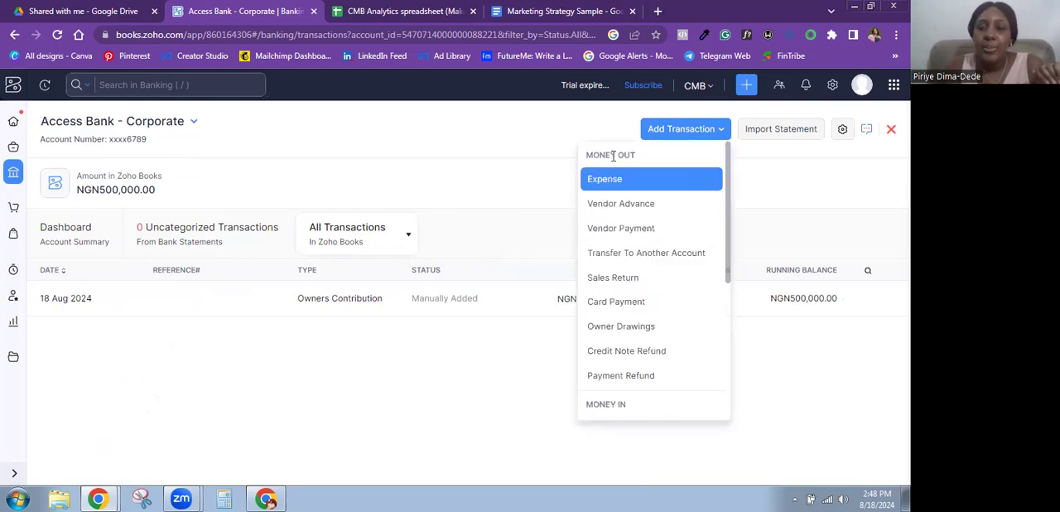
{"action": "left_click", "coordinate": [612, 258]}
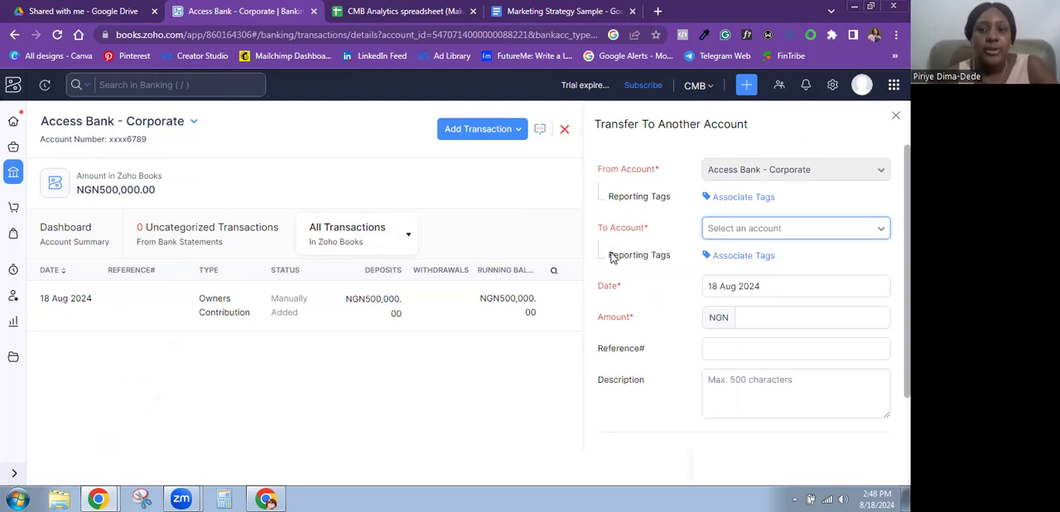
{"action": "left_click", "coordinate": [782, 229]}
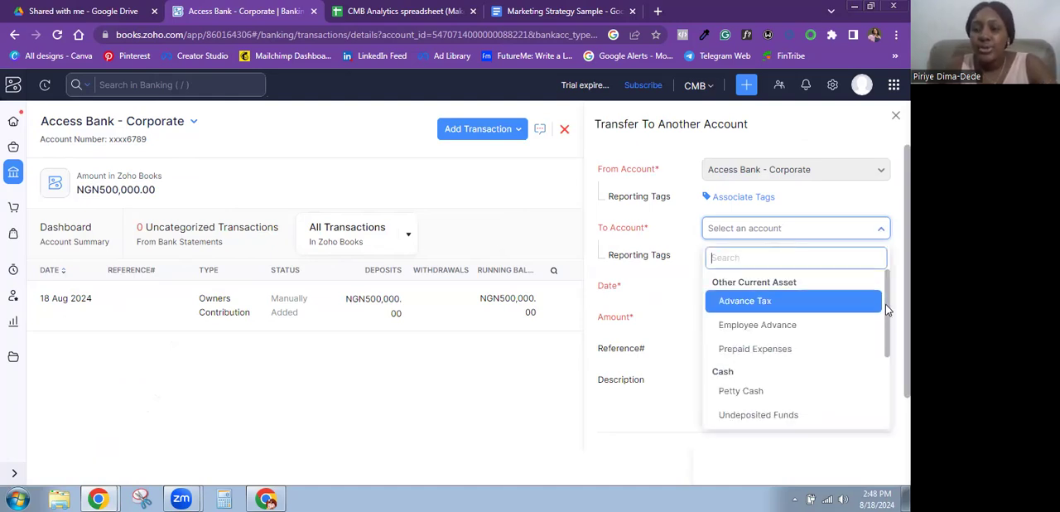
{"action": "scroll", "coordinate": [795, 348], "scroll_direction": "down", "scroll_amount": 3}
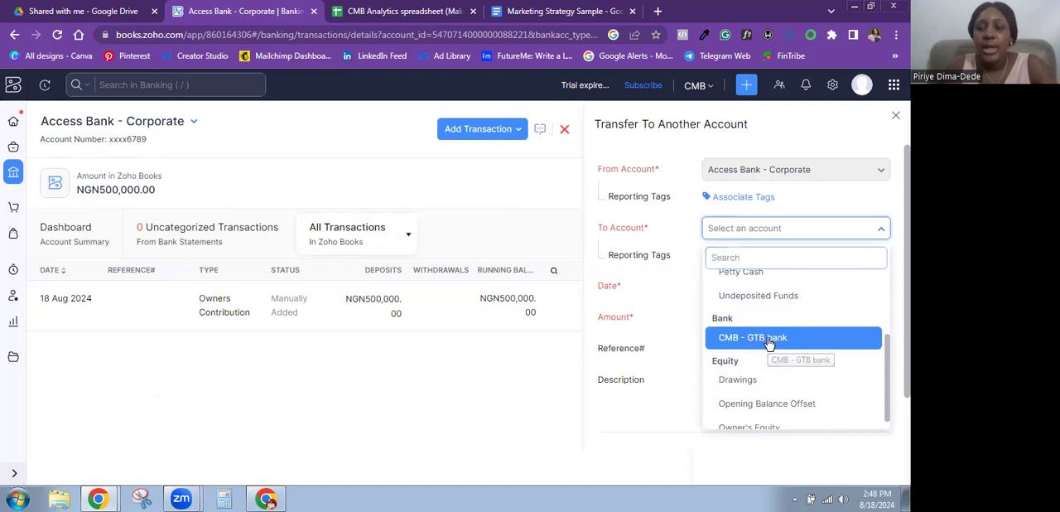
{"action": "left_click", "coordinate": [768, 340]}
- Set the transfer amount to NGN 100000, leave the reference and description empty, and save the transfer
{"action": "left_click", "coordinate": [755, 318]}
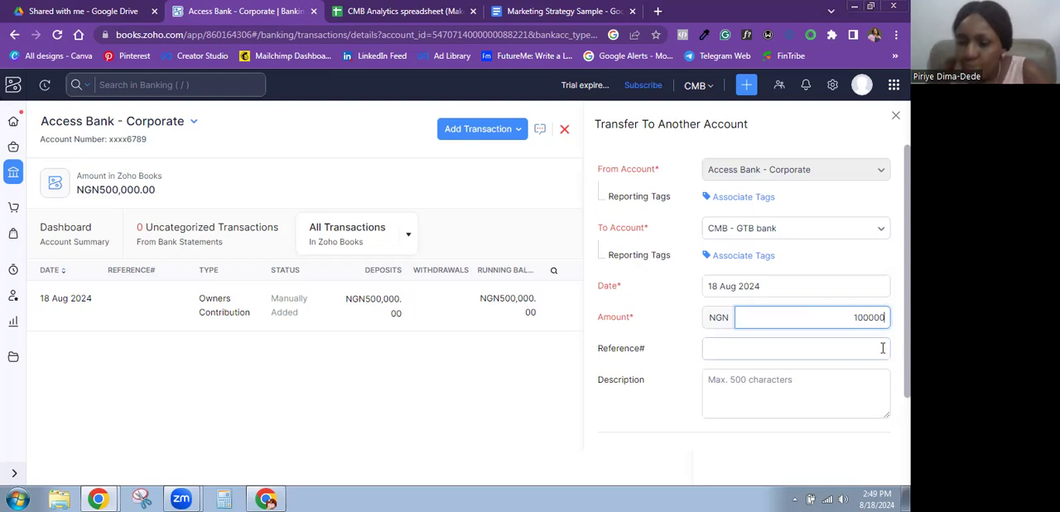
{"action": "scroll", "coordinate": [773, 360], "scroll_direction": "down", "scroll_amount": 1}
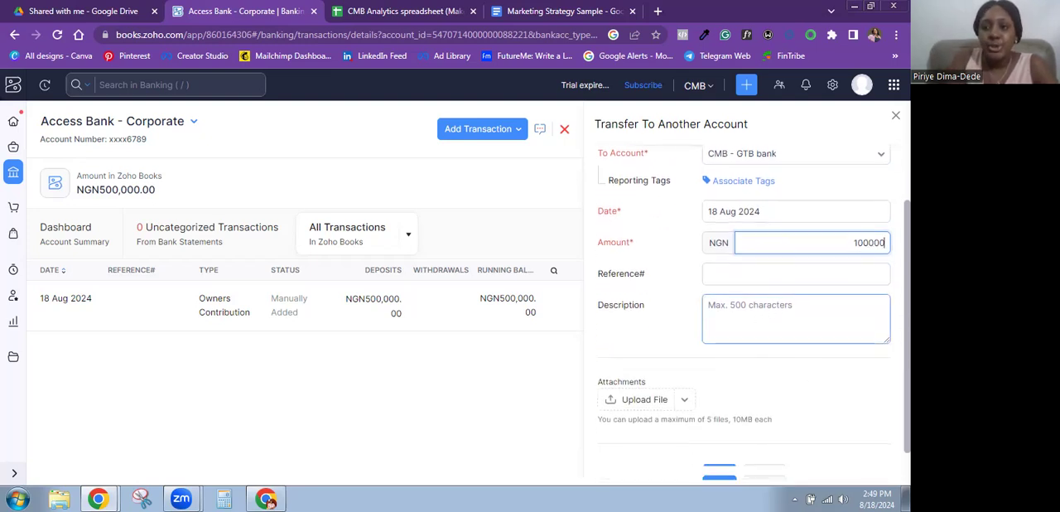
{"action": "scroll", "coordinate": [795, 319], "scroll_direction": "down", "scroll_amount": 1}
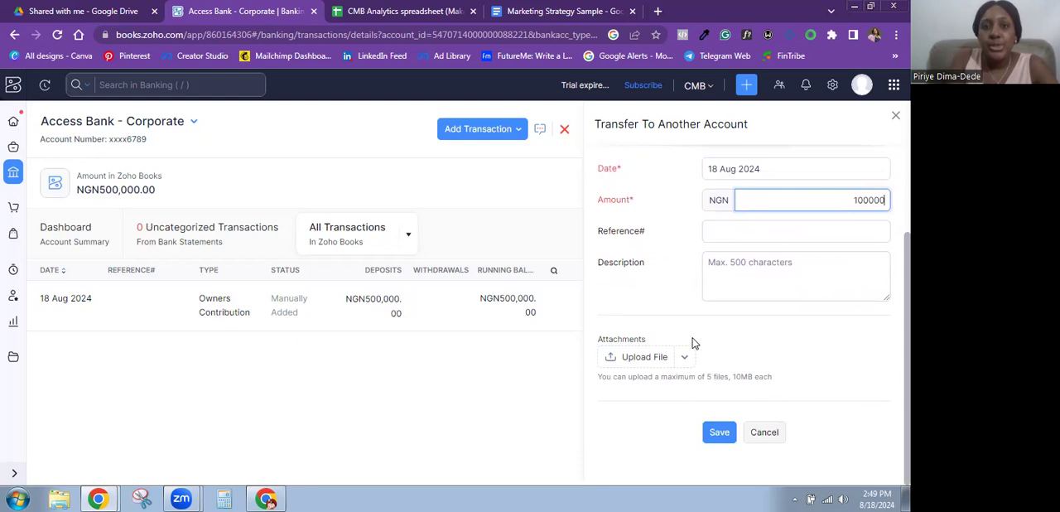
{"action": "left_click", "coordinate": [717, 432]}
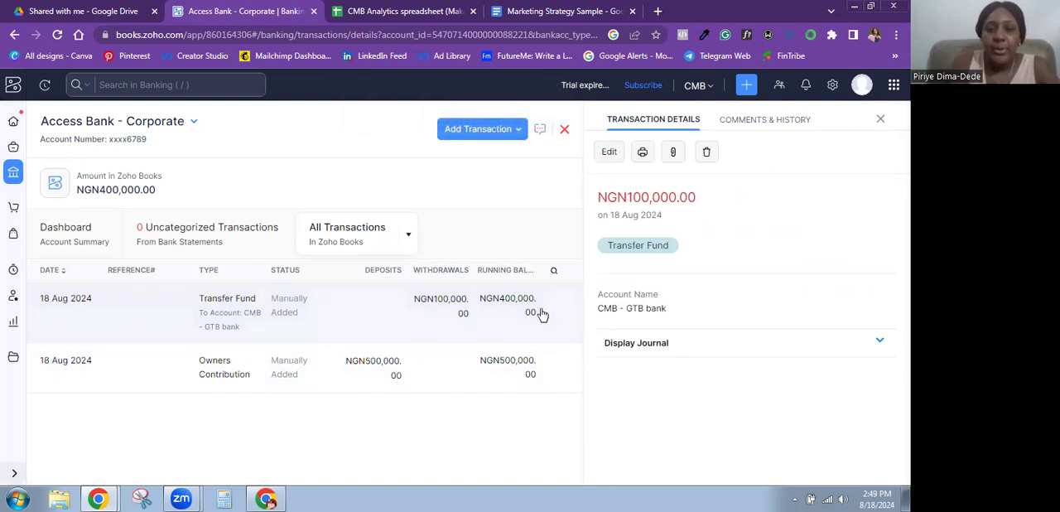
- Switch to the CMB - GTB bank account and view all its transactions to check the incoming transfer
{"action": "left_click", "coordinate": [193, 123]}
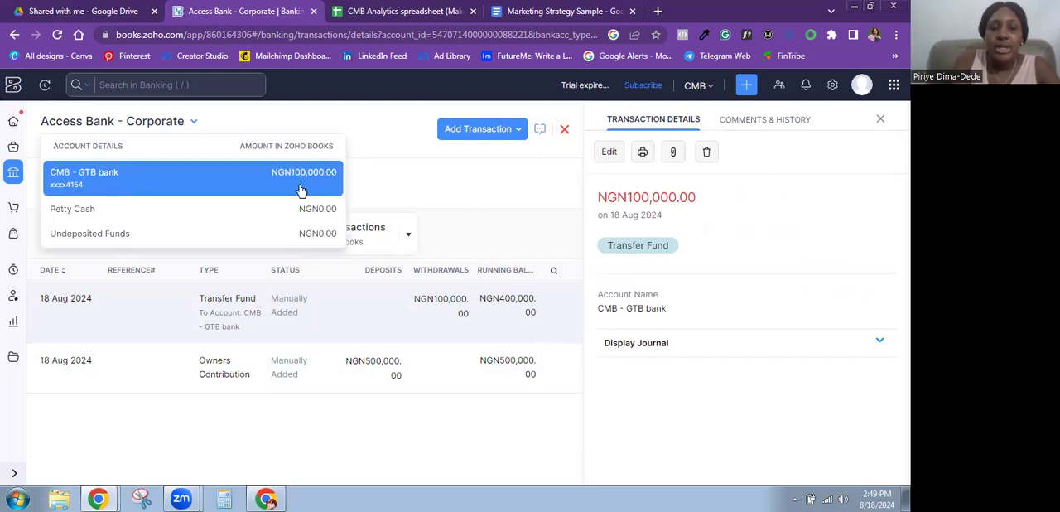
{"action": "left_click", "coordinate": [246, 182]}
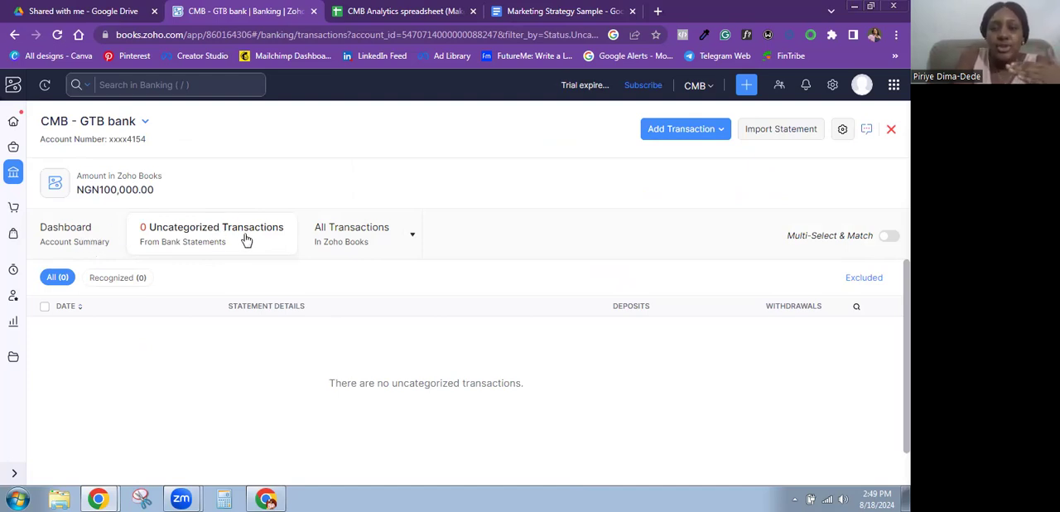
{"action": "left_click", "coordinate": [354, 236]}
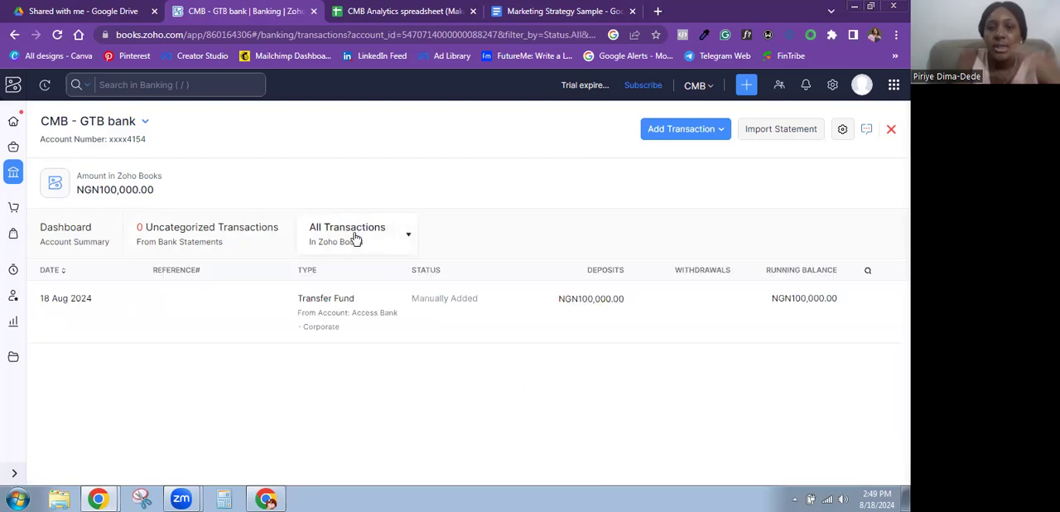